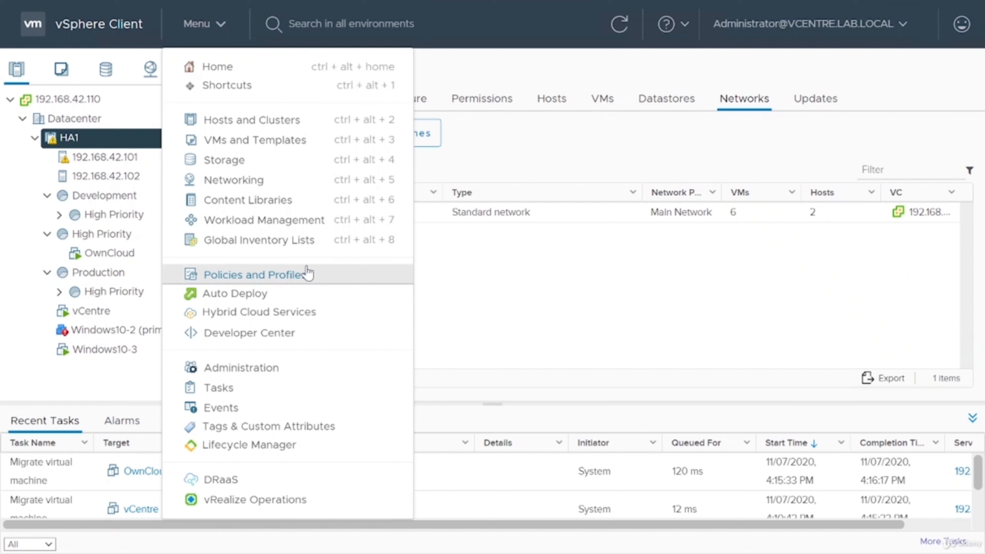
Step: Open the Host Profiles page under Policies and Profiles and collapse the recent tasks area
click(292, 276)
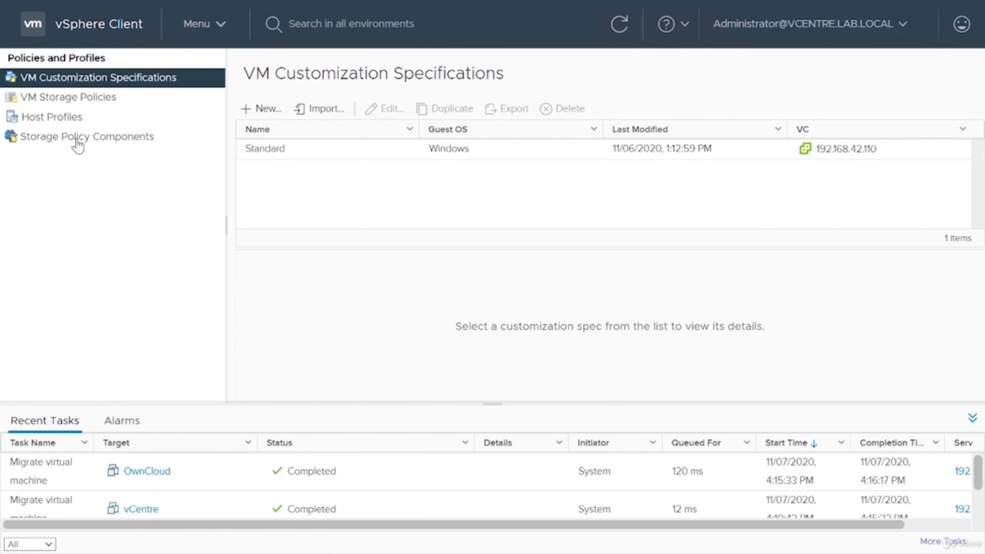
click(68, 125)
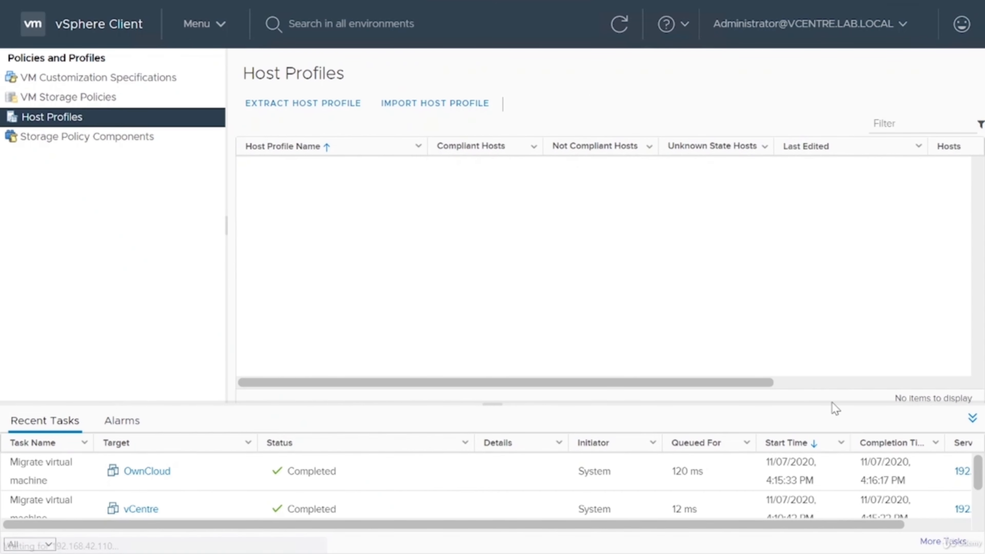
click(972, 418)
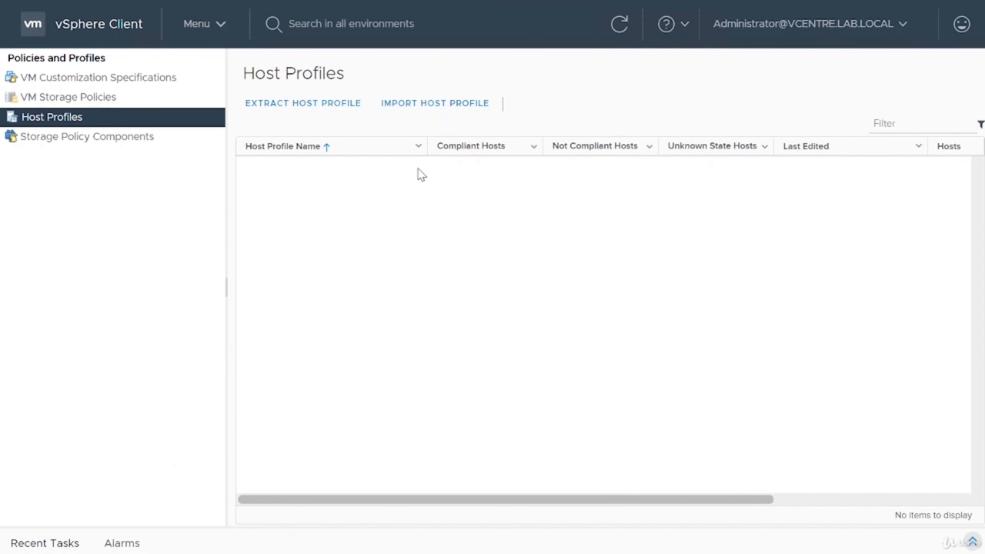
Step: Extract a host profile from host 192.168.42.102 and name it Standard Profile
click(326, 104)
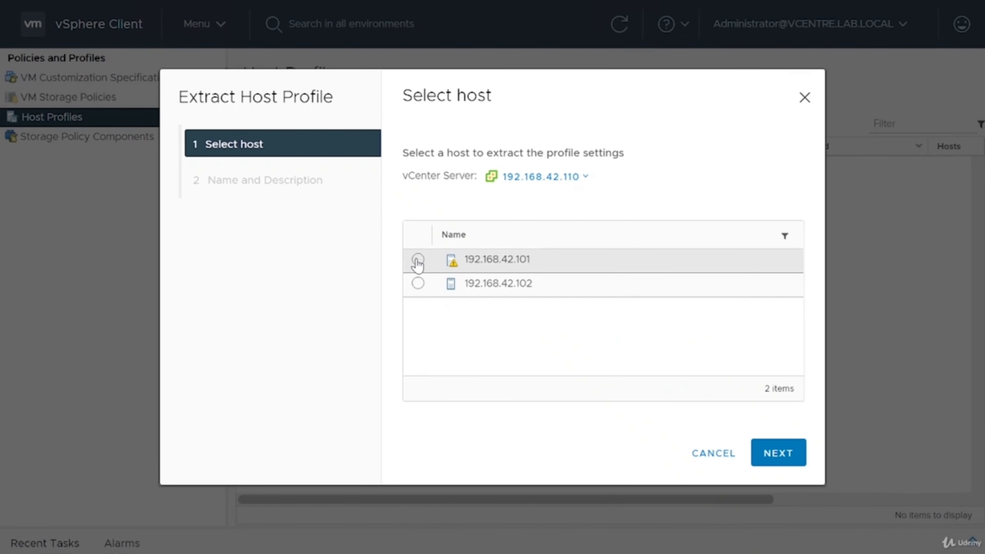
click(418, 281)
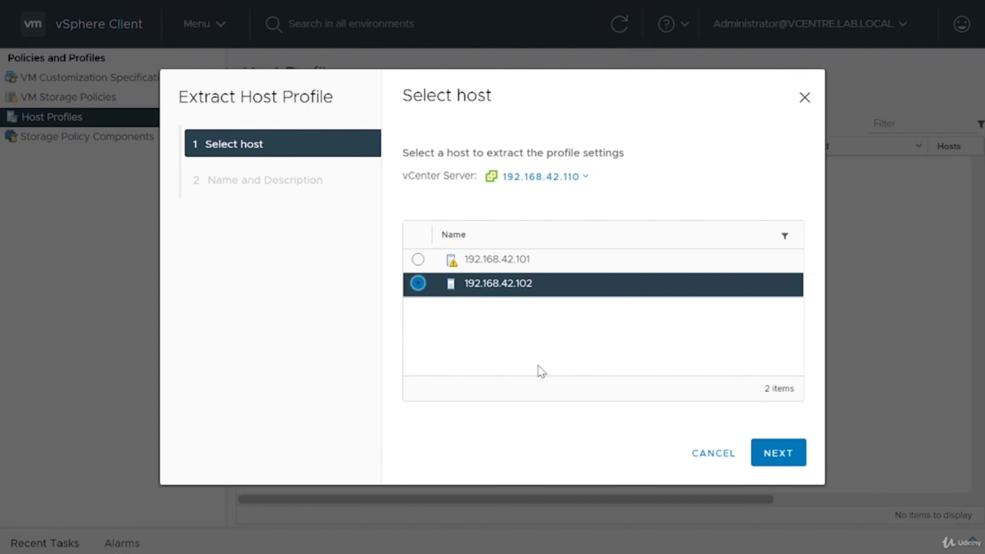
click(791, 459)
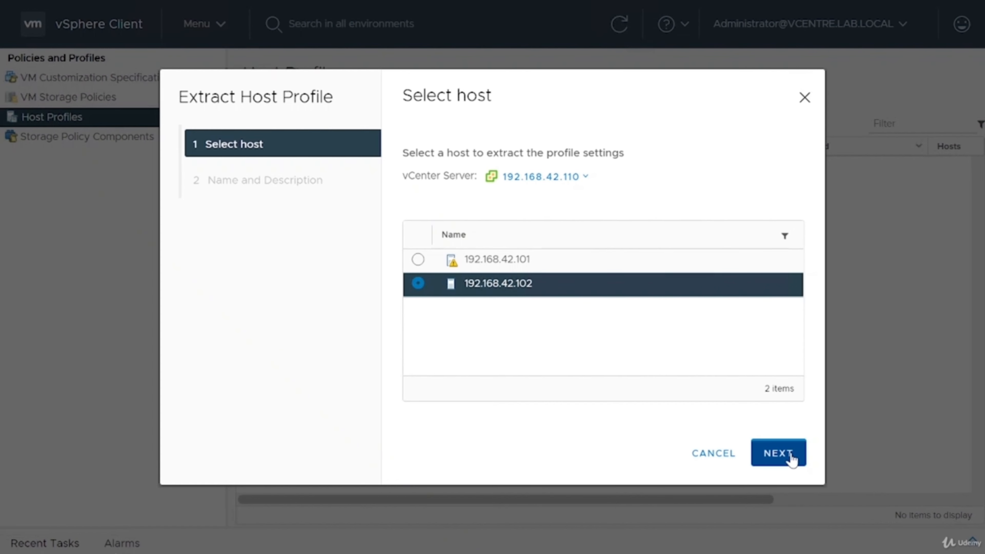
drag(642, 194, 388, 173)
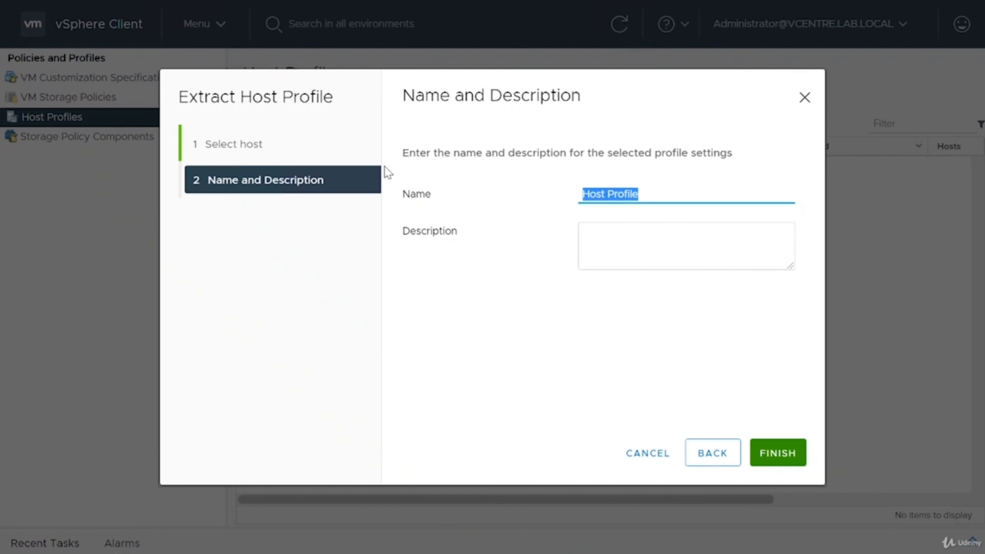
text(StAND)
key(BackSpace)
key(BackSpace)
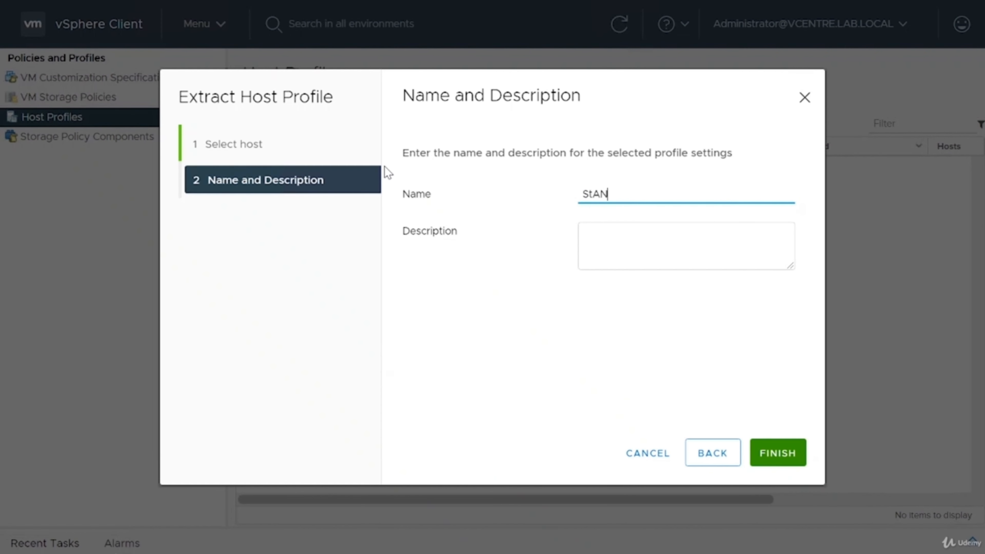
text(NN)
key(BackSpace)
key(BackSpace)
text(andard Profile)
click(783, 461)
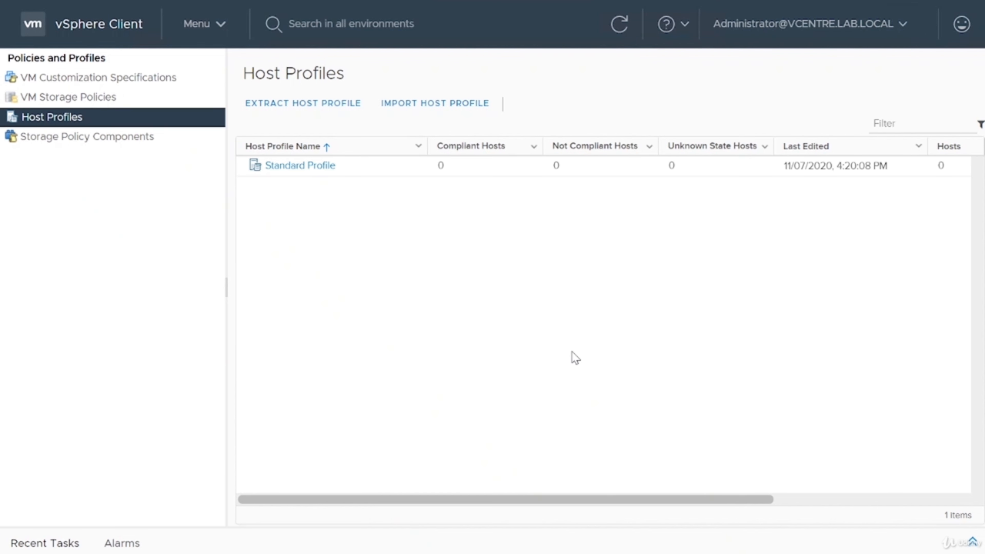
Step: Open Standard Profile for editing and examine the Advanced Options under its Advanced Configuration Settings
click(339, 175)
right_click(339, 174)
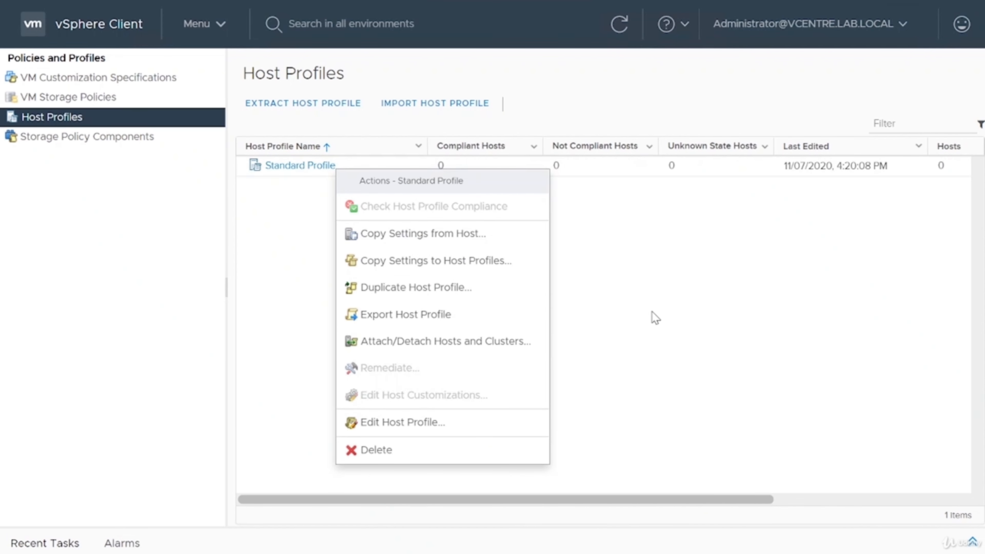
click(441, 427)
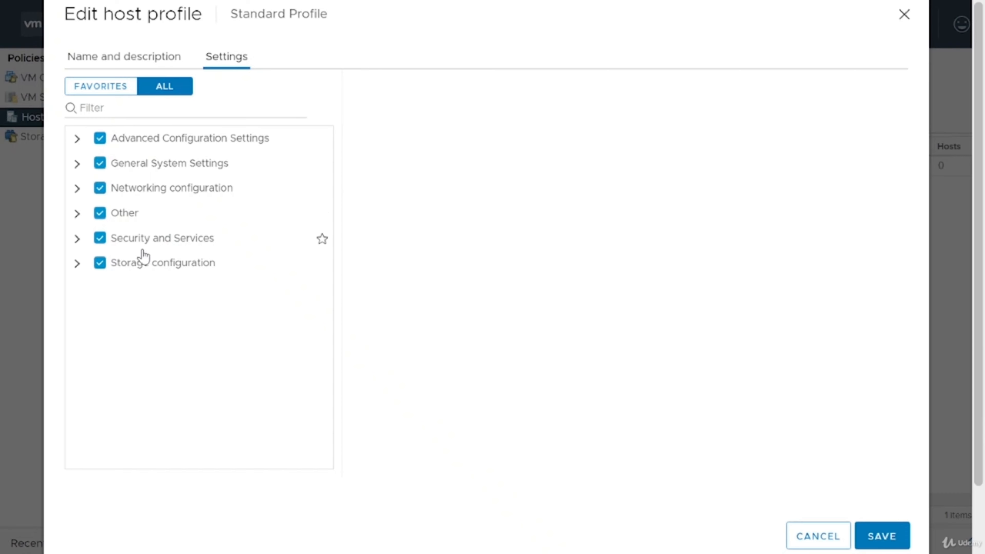
click(77, 140)
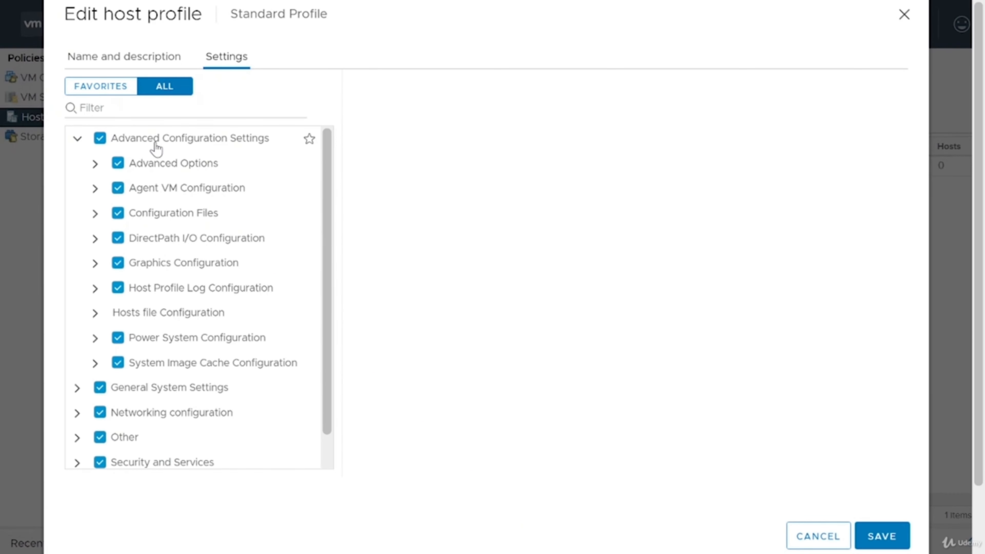
click(183, 139)
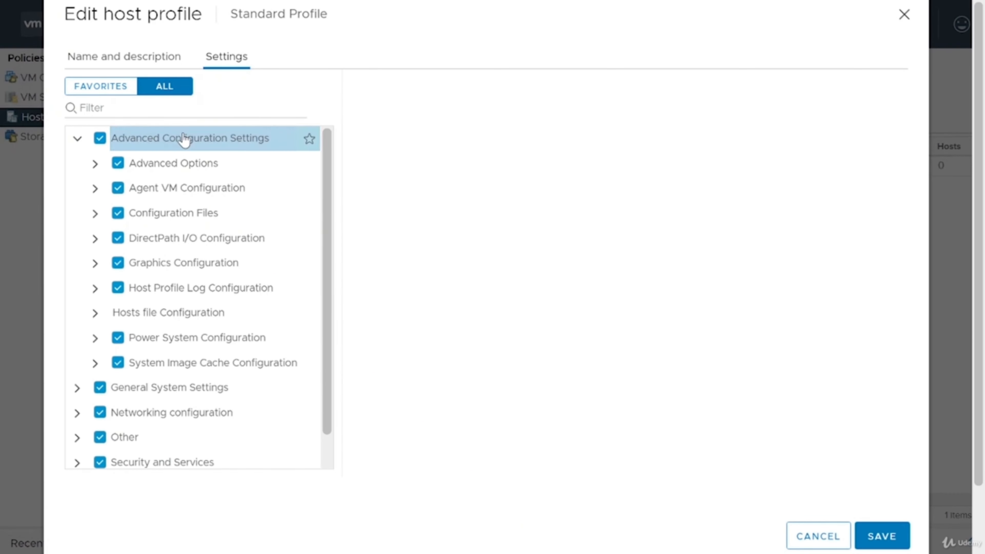
click(171, 171)
click(96, 166)
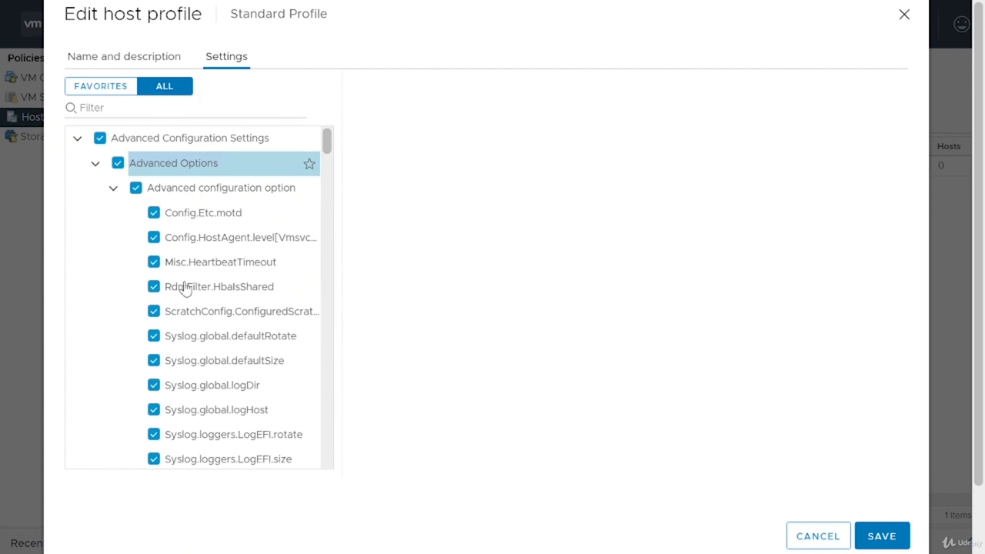
click(91, 165)
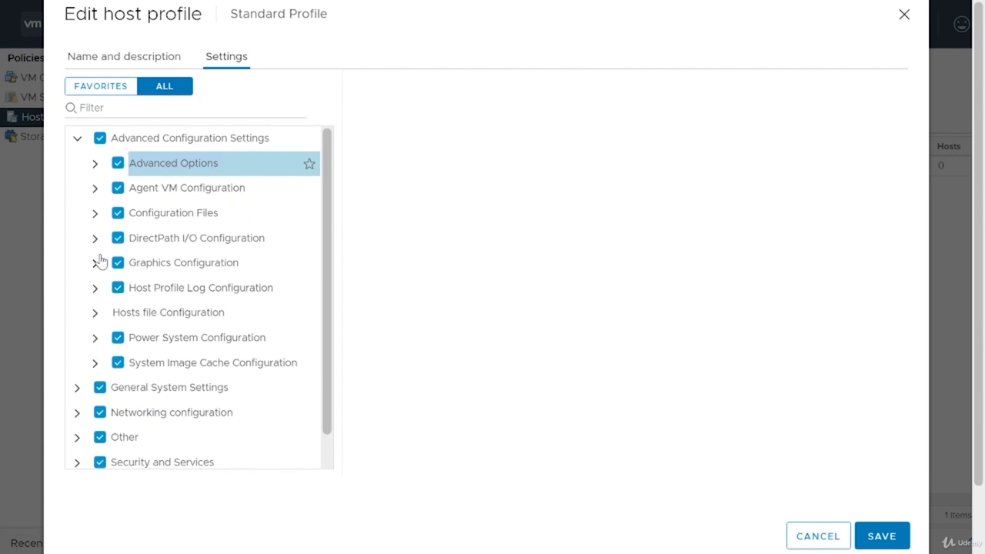
click(77, 140)
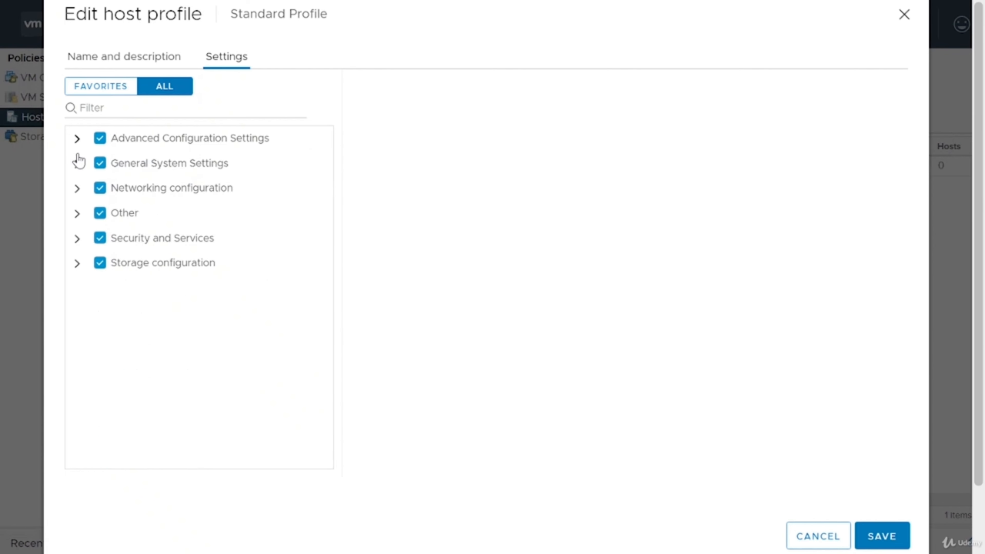
Step: Examine the profile's standard switches under Networking configuration, including vSwitch0's link configuration, number of ports and network policy
click(77, 189)
click(129, 218)
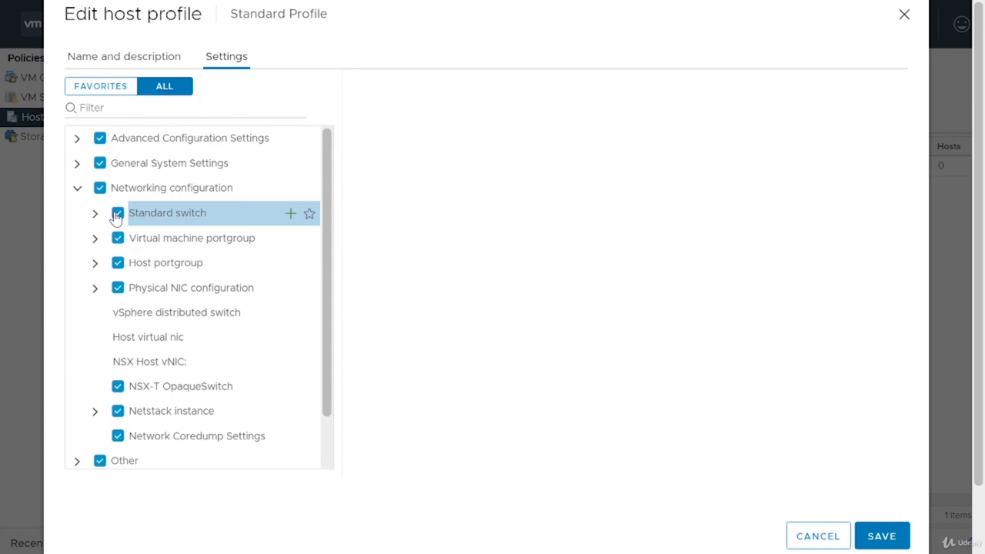
click(95, 214)
click(144, 241)
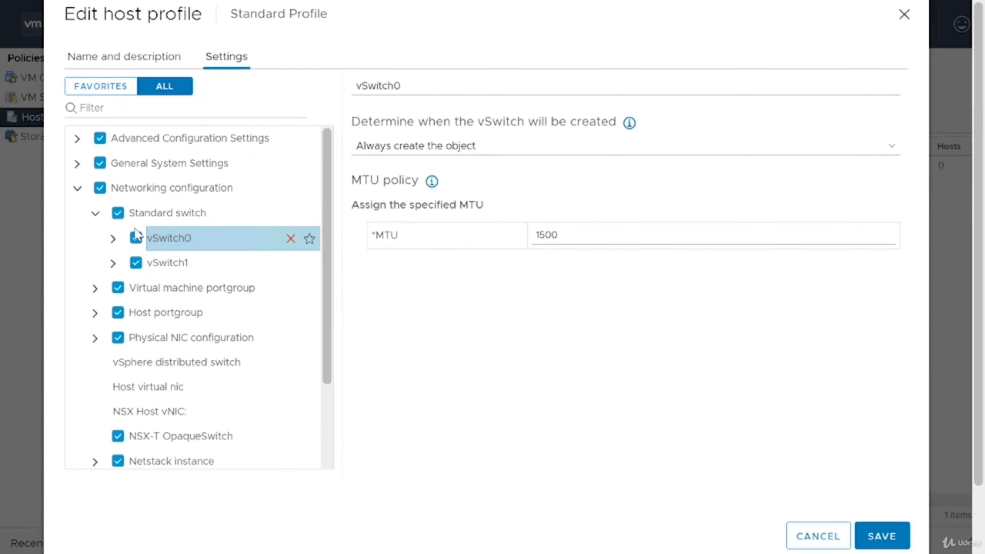
click(113, 239)
click(198, 267)
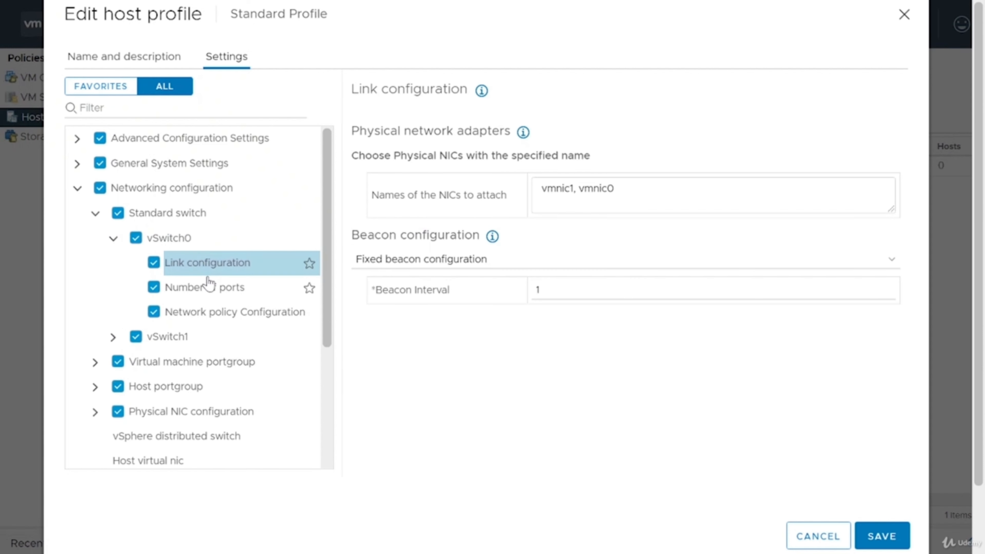
click(209, 287)
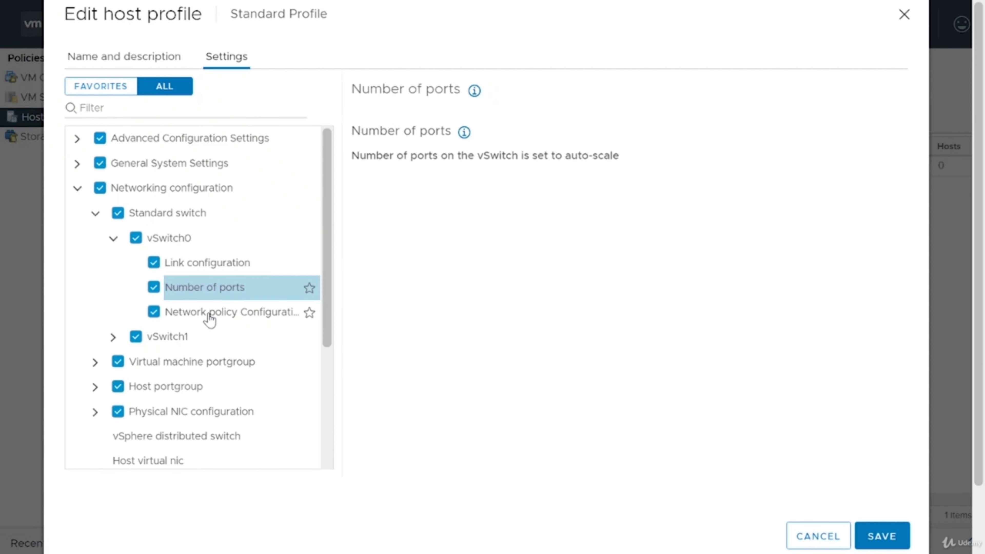
click(209, 316)
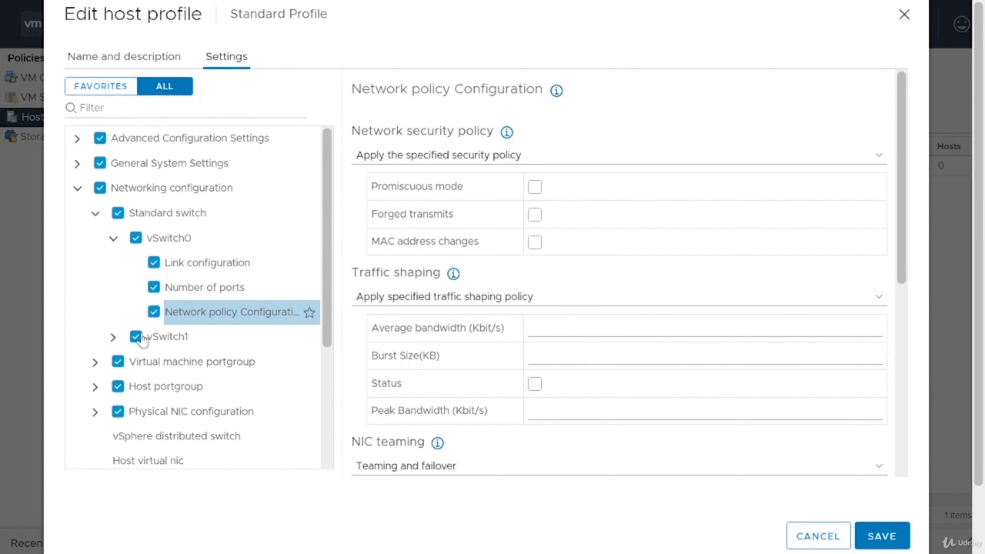
click(112, 337)
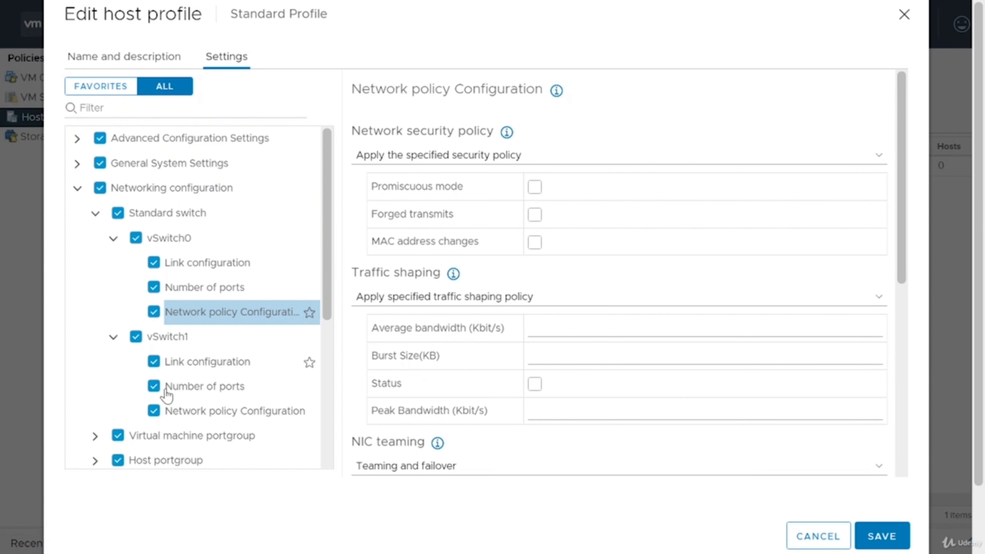
Step: Try adding a new profile under Virtual machine portgroup, remove it, and close the host profile editor without saving
click(95, 436)
scroll(240, 392, down, 2)
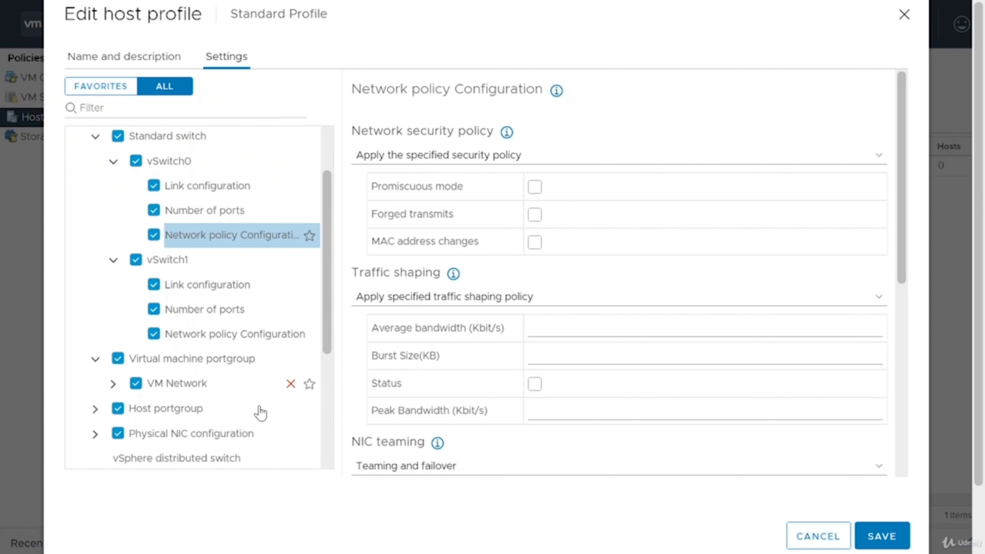
click(291, 361)
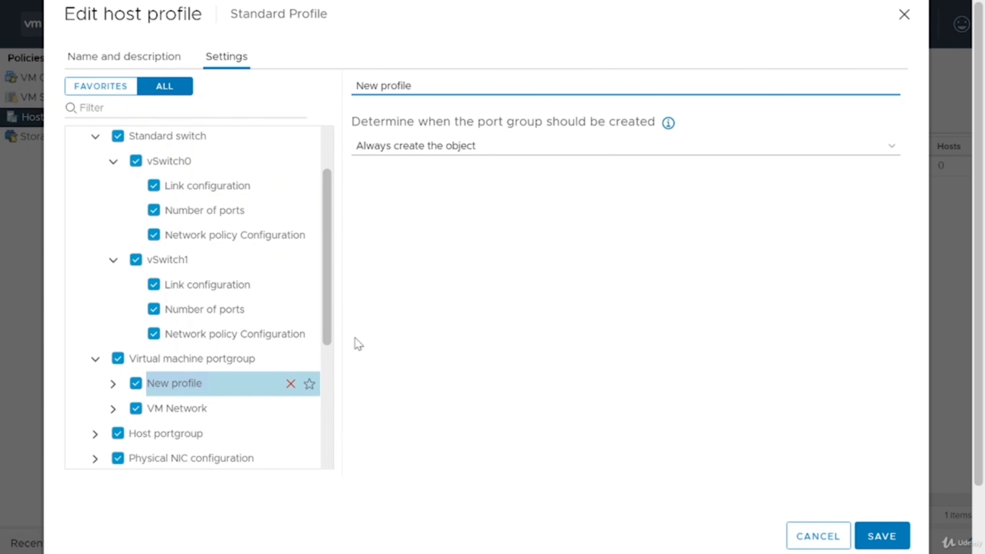
click(290, 384)
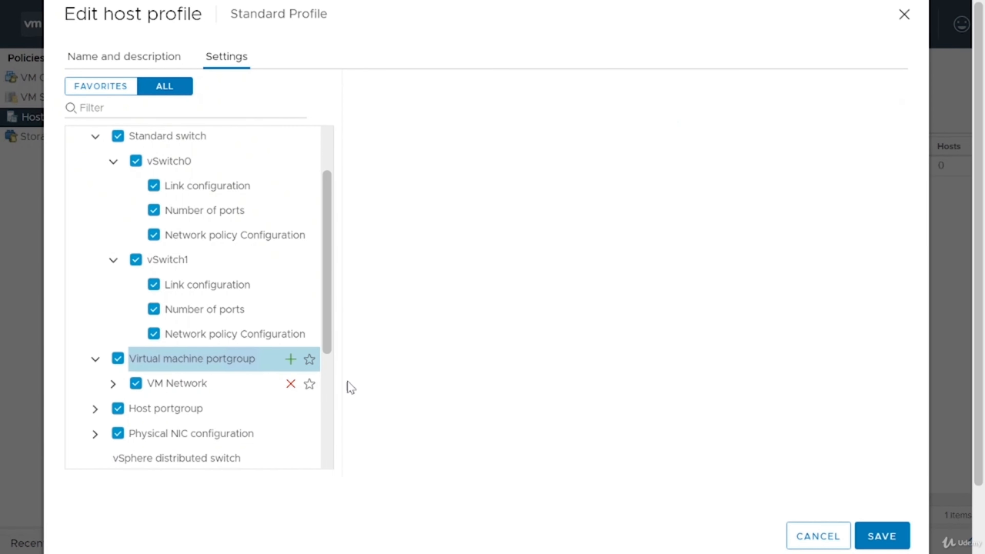
click(796, 532)
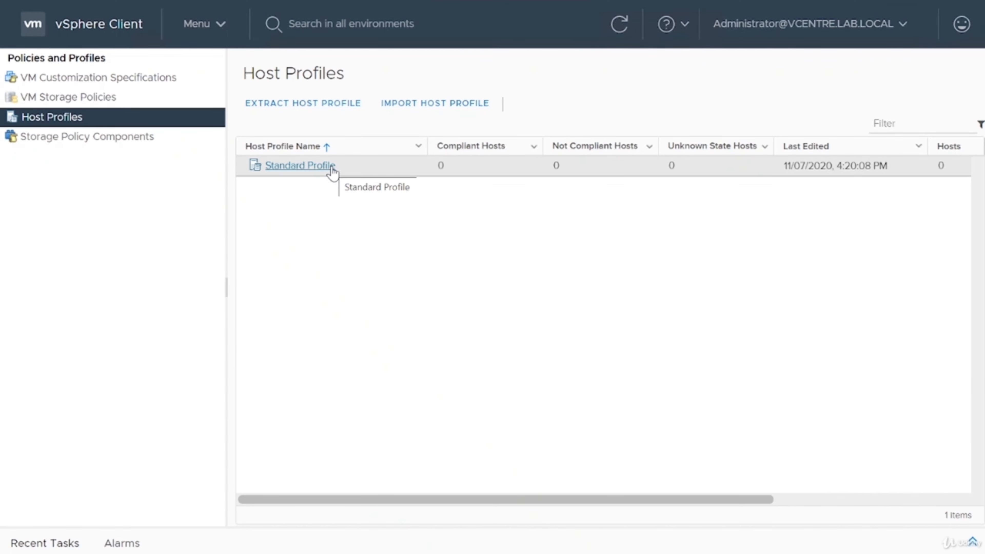
right_click(331, 170)
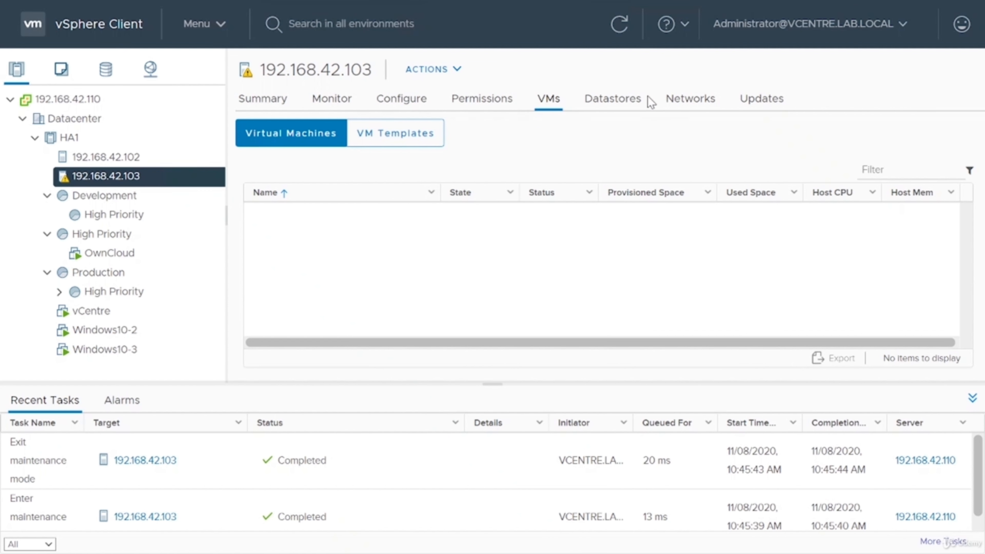
Step: Review the datastores and the summary of host 192.168.42.103
click(622, 103)
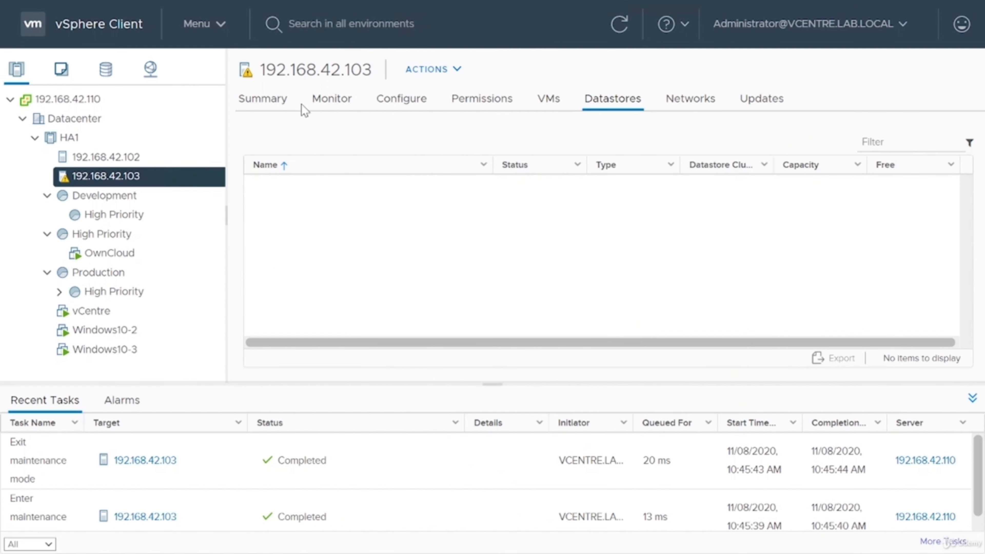
click(272, 101)
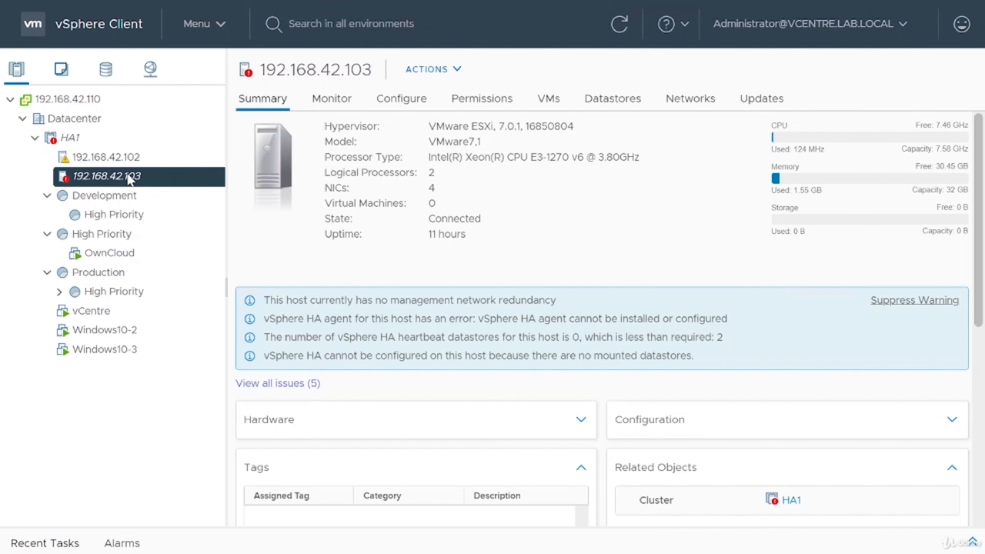
Step: Attach the Standard host profile to host 192.168.42.103 and show the recent tasks
right_click(130, 179)
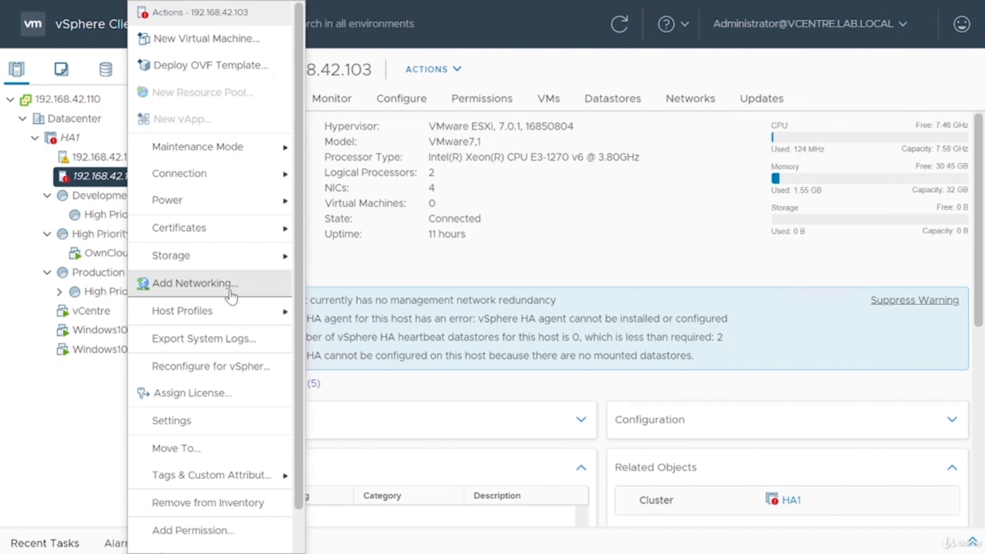
mouse_move(237, 322)
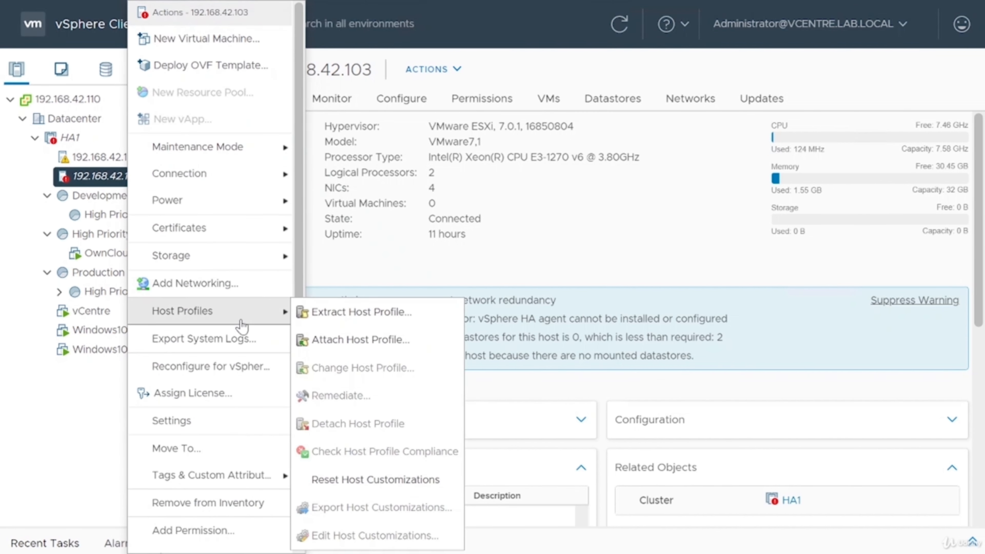
click(401, 351)
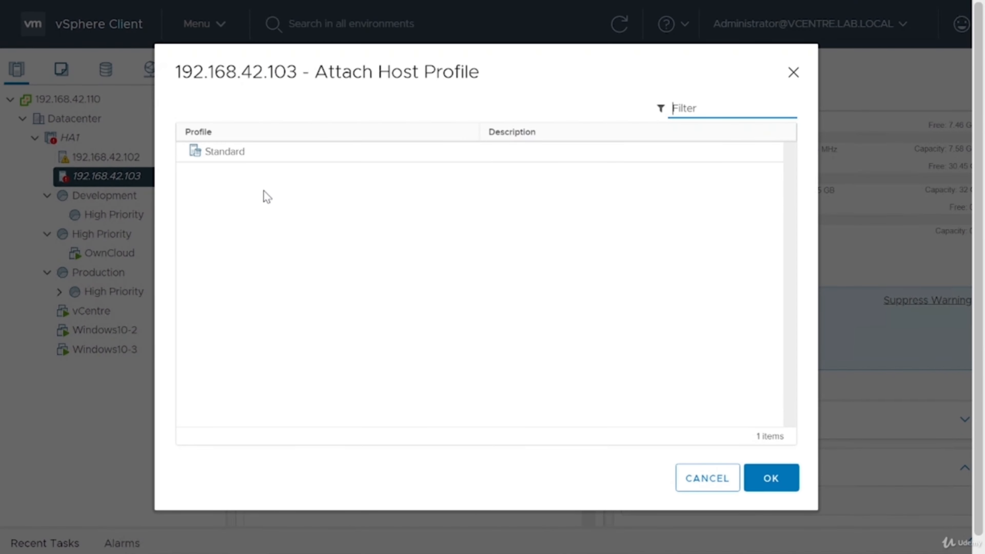
click(236, 152)
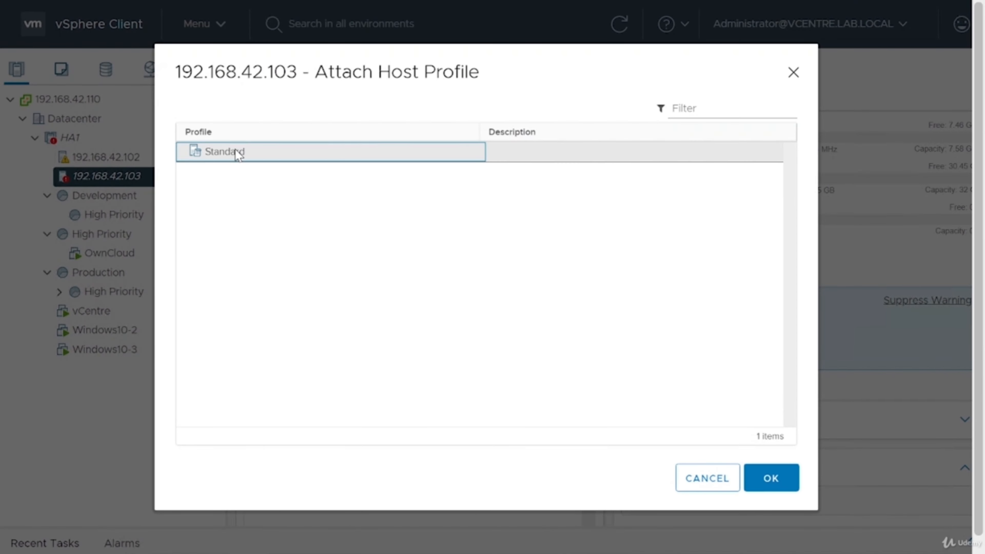
click(771, 478)
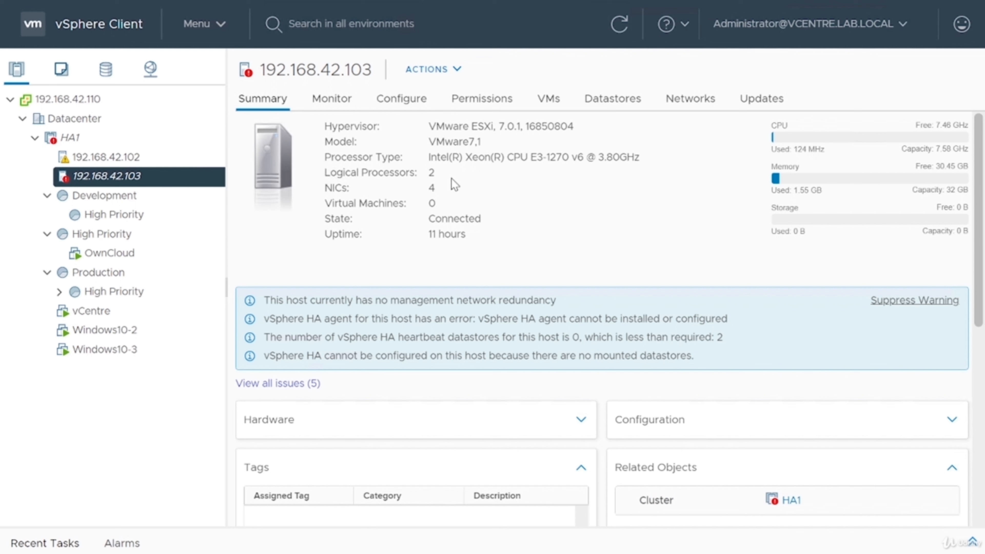
click(44, 543)
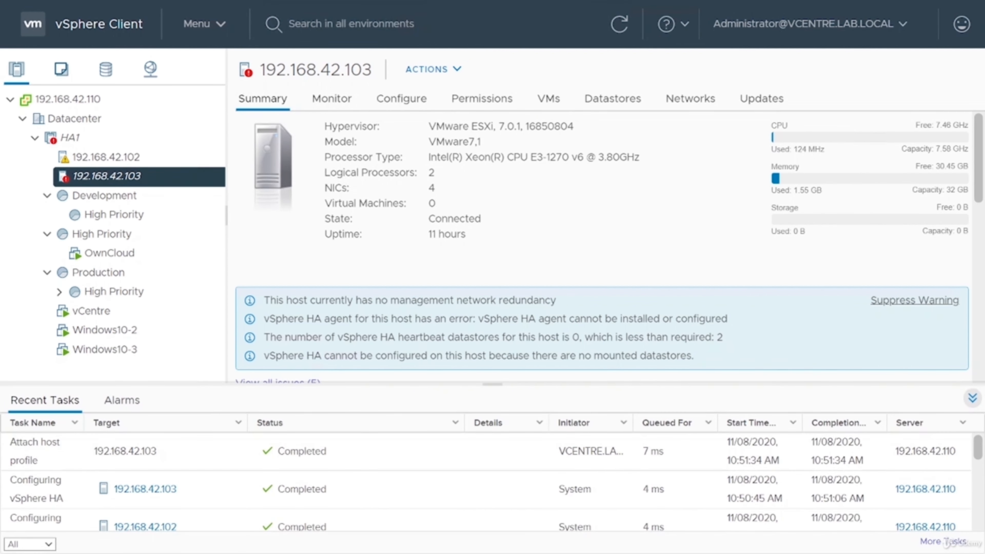
Step: Refresh the view of host 192.168.42.103, hide the recent tasks, open its host compliance details and check compliance with the Standard profile
click(619, 22)
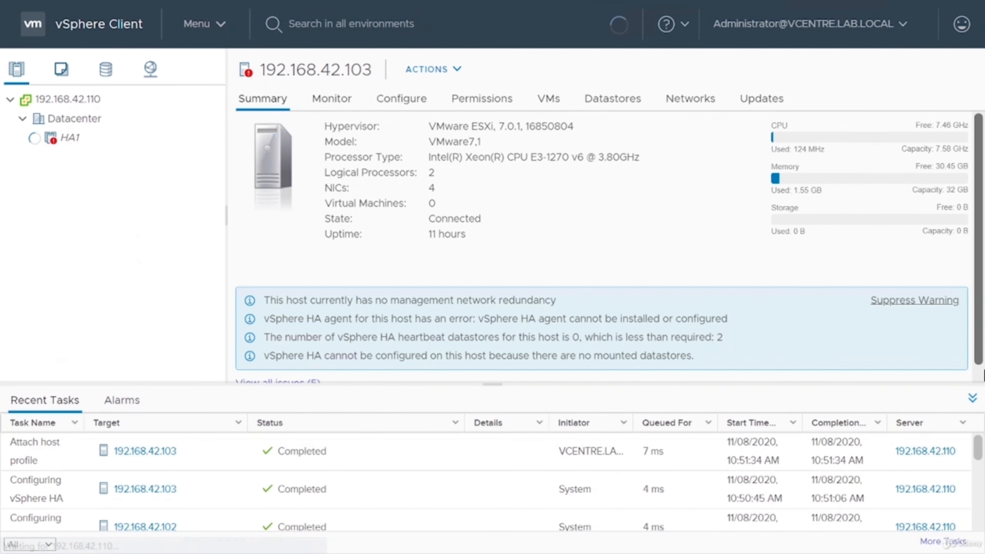
click(973, 398)
scroll(767, 418, down, 2)
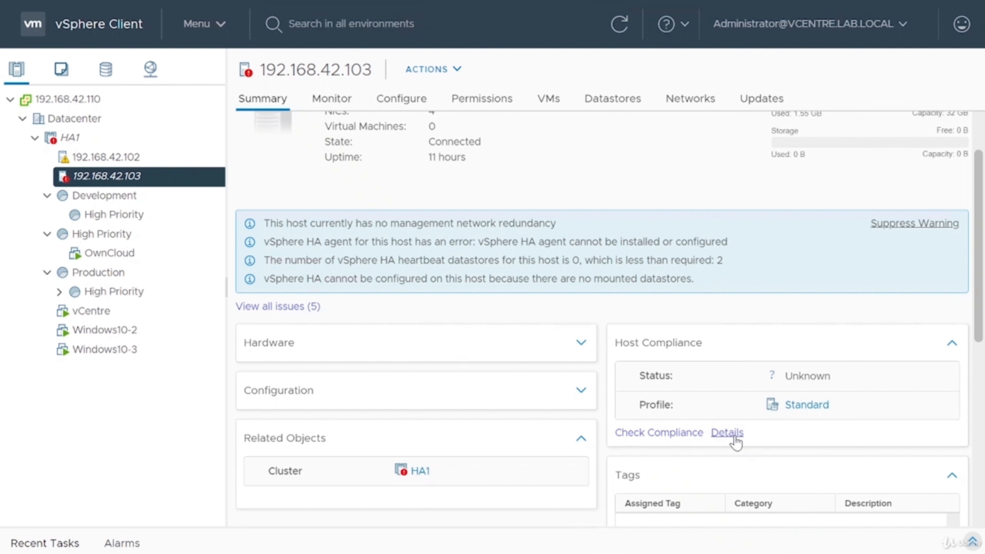
click(728, 432)
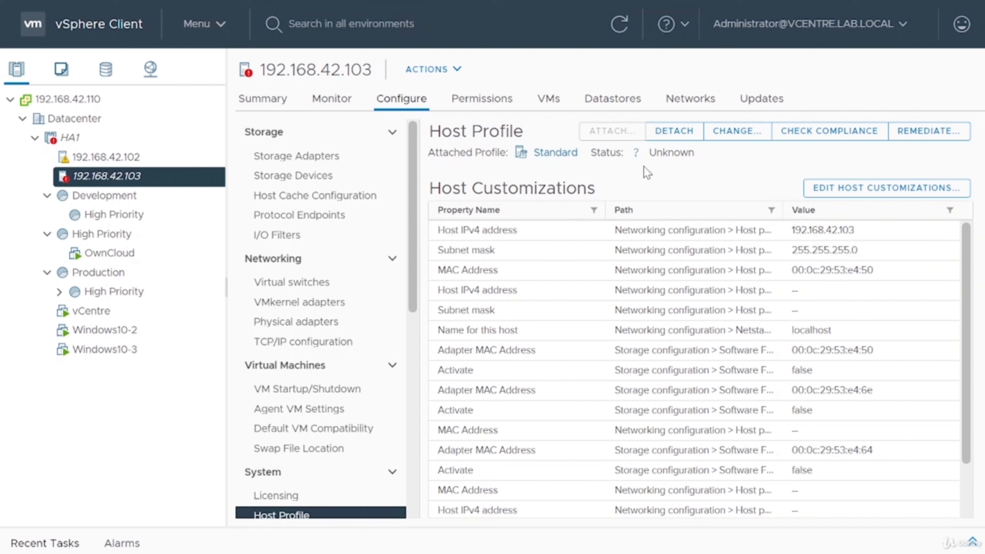
click(855, 132)
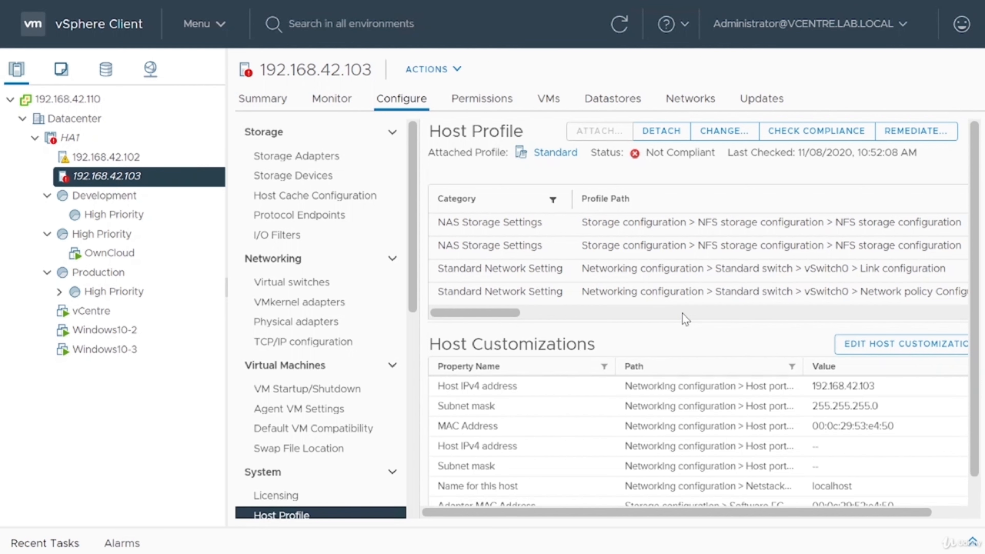
Step: Review the compliance findings, open the customizations of host 192.168.42.103 for editing and look through the listed values
scroll(741, 350, down, 1)
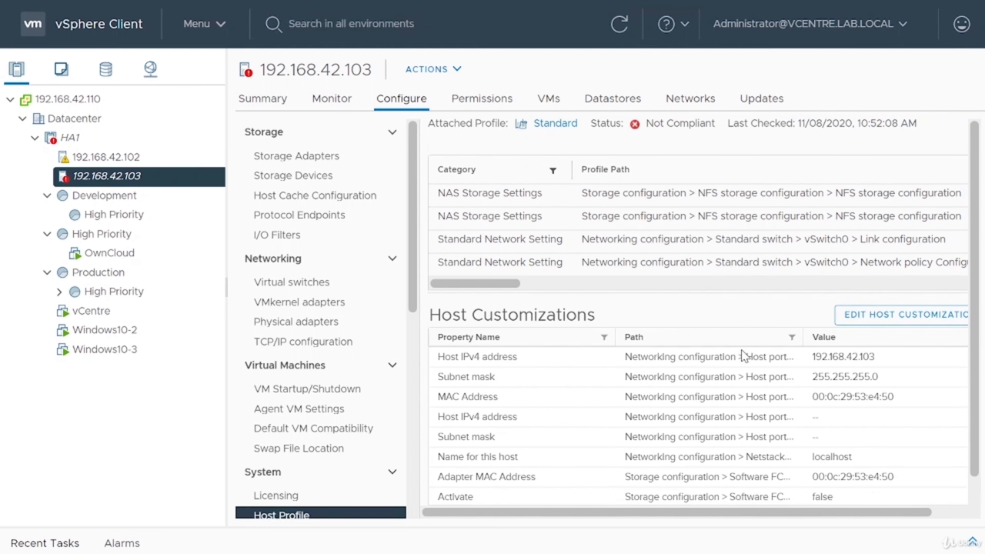
scroll(704, 370, down, 5)
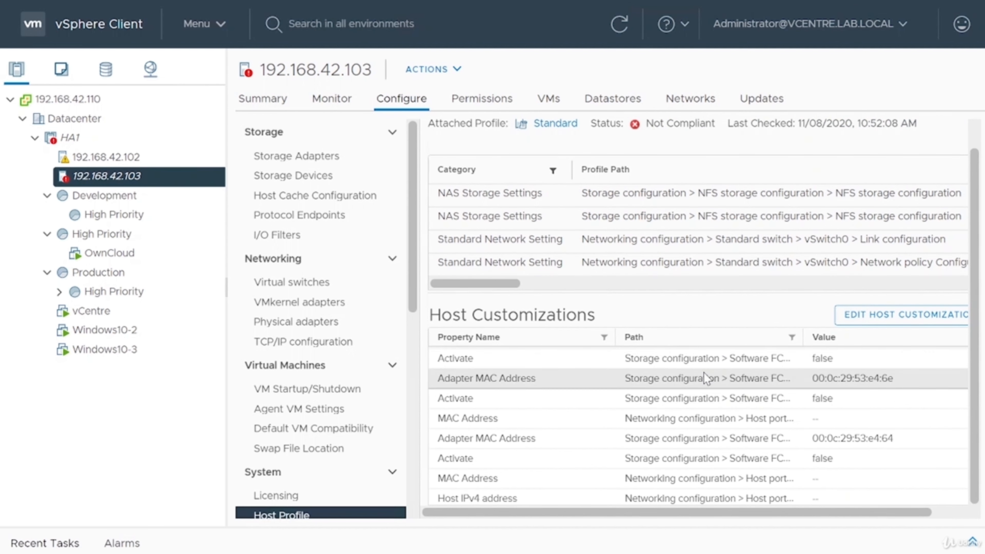
scroll(701, 396, up, 5)
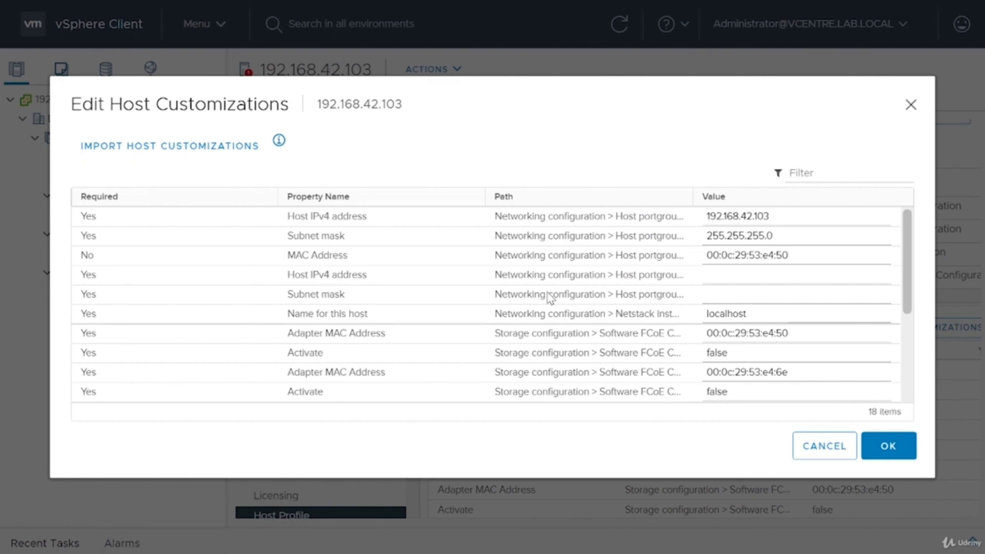
scroll(503, 251, down, 4)
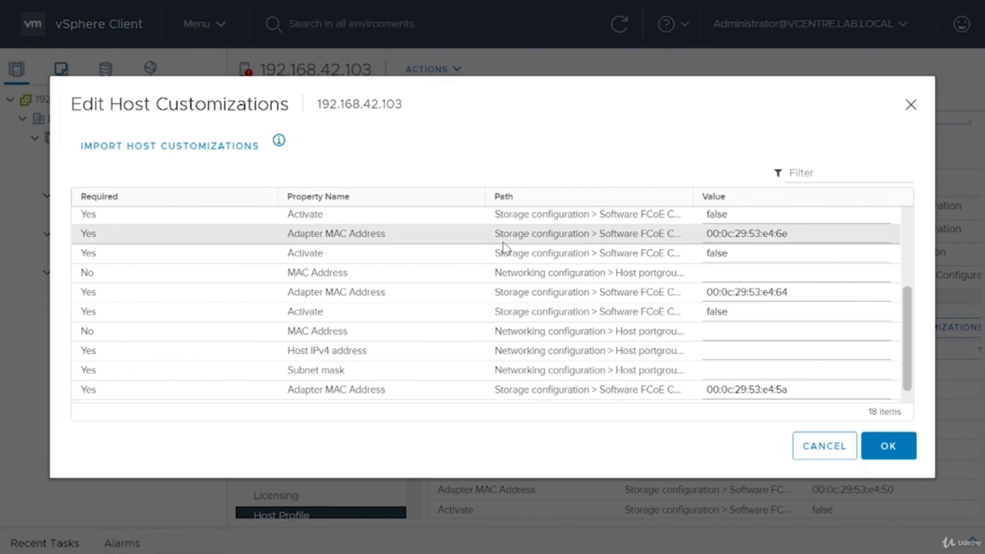
scroll(549, 313, up, 5)
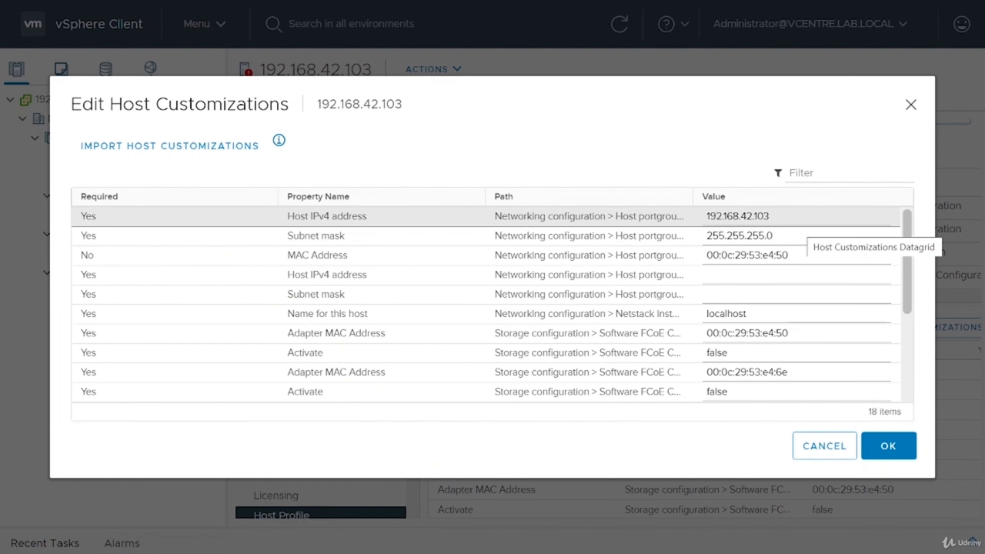
drag(770, 217, 704, 234)
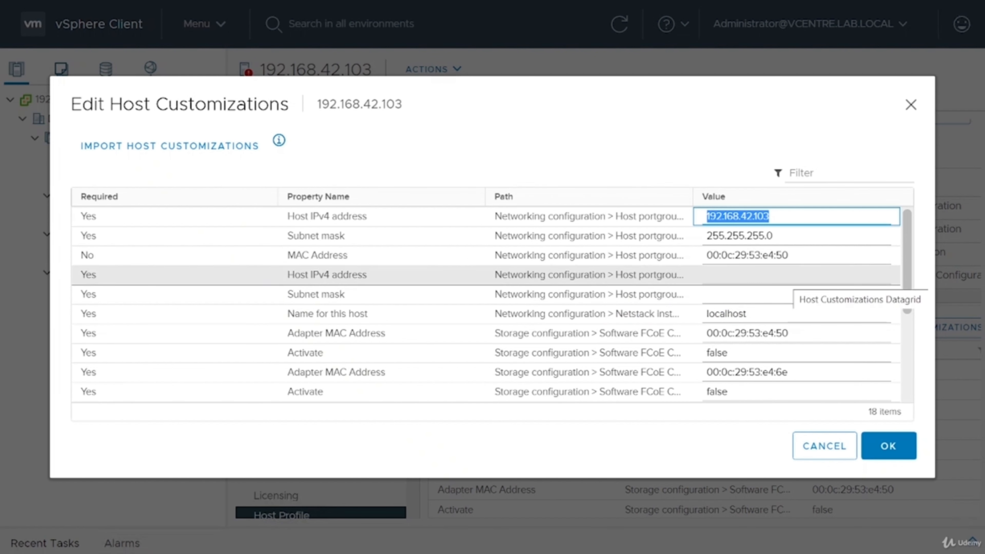
Step: Narrow the Required and Property Name columns and widen the Path column so the full property paths can be read
scroll(485, 303, down, 4)
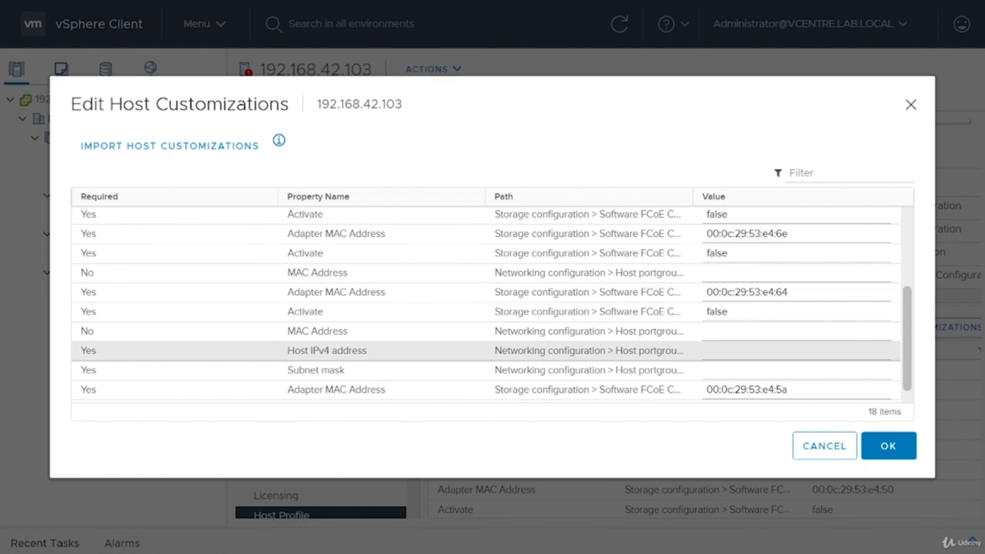
click(760, 351)
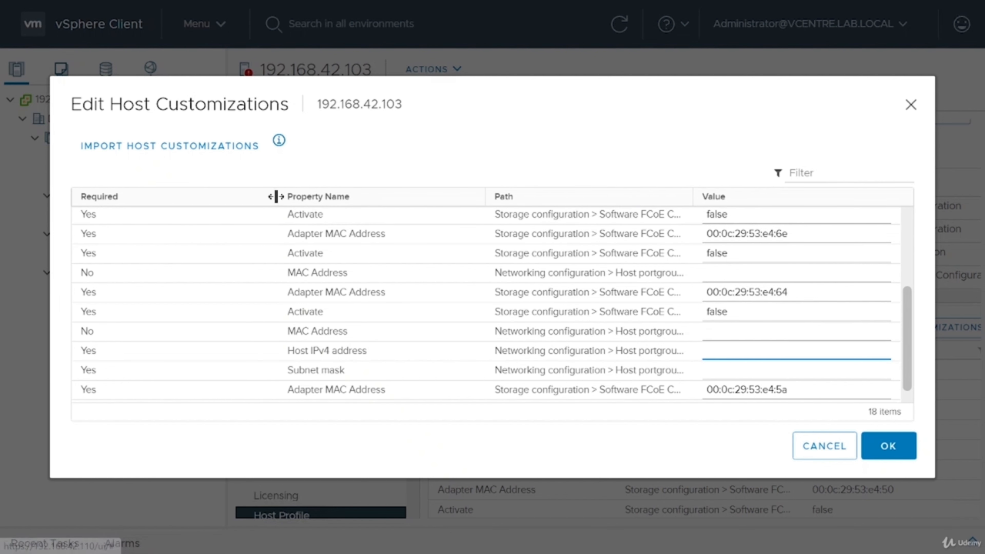
drag(276, 197, 113, 194)
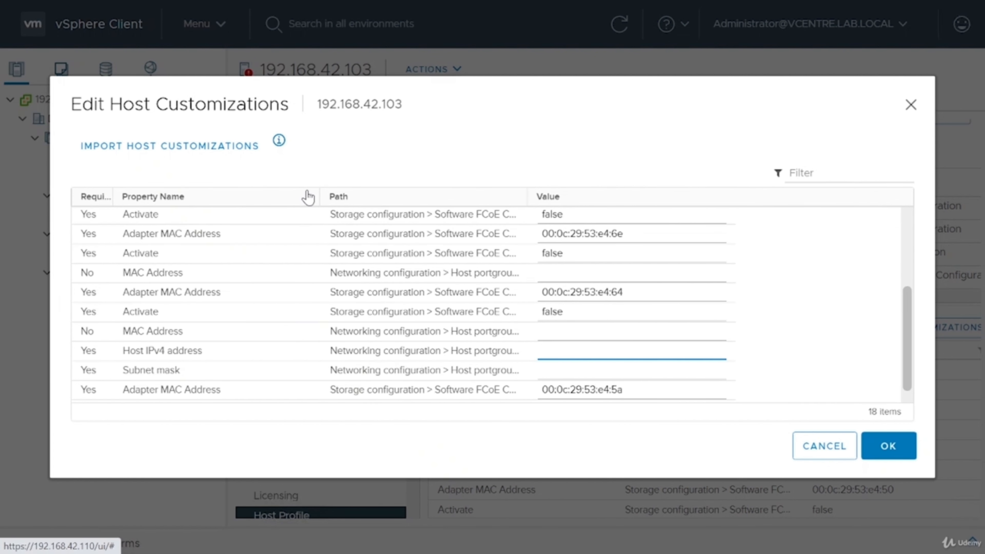
drag(322, 196, 218, 197)
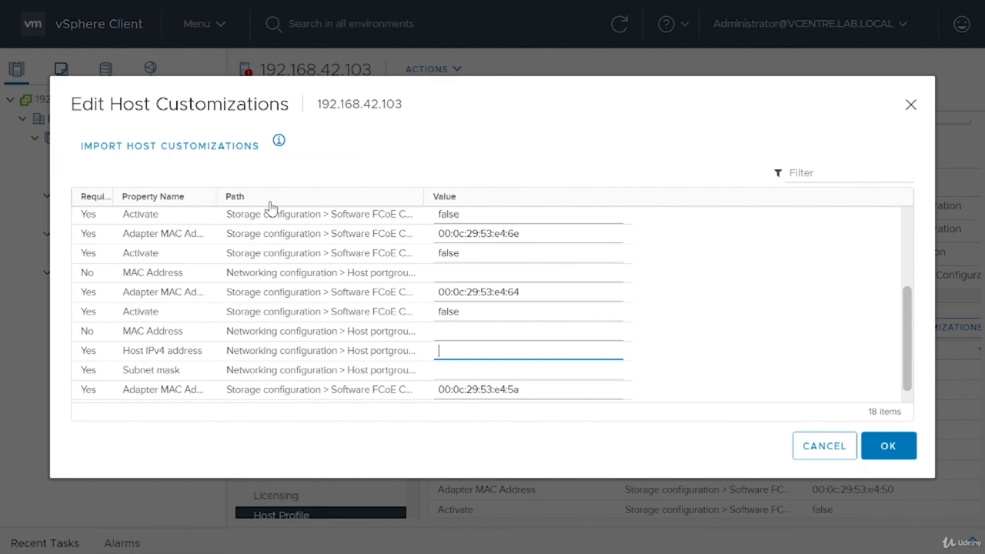
drag(423, 196, 681, 194)
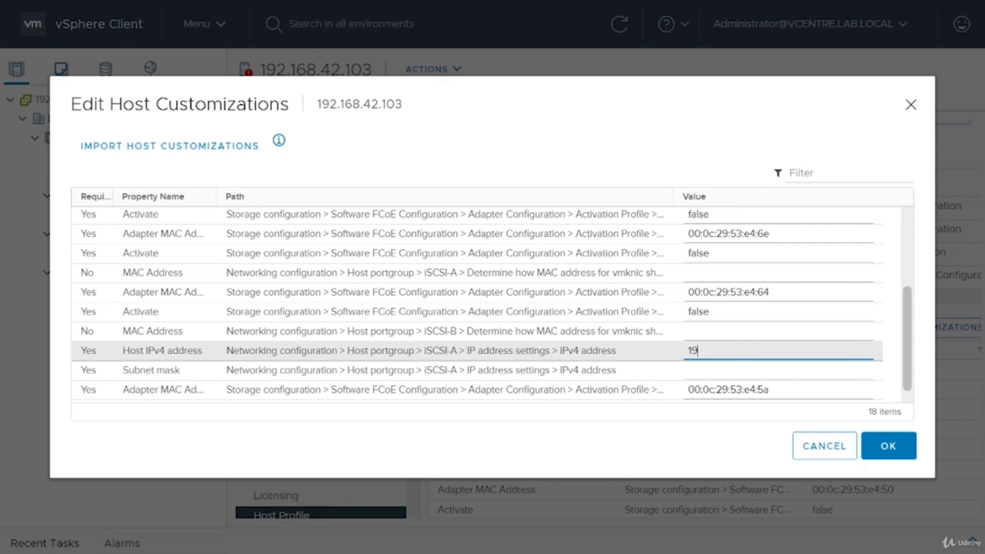
Step: Set the iSCSI-A port group's host IPv4 address to 192.168.25.23 and its subnet mask to 255.255.255.0
text(68.25.23)
key(Tab)
text(255.2)
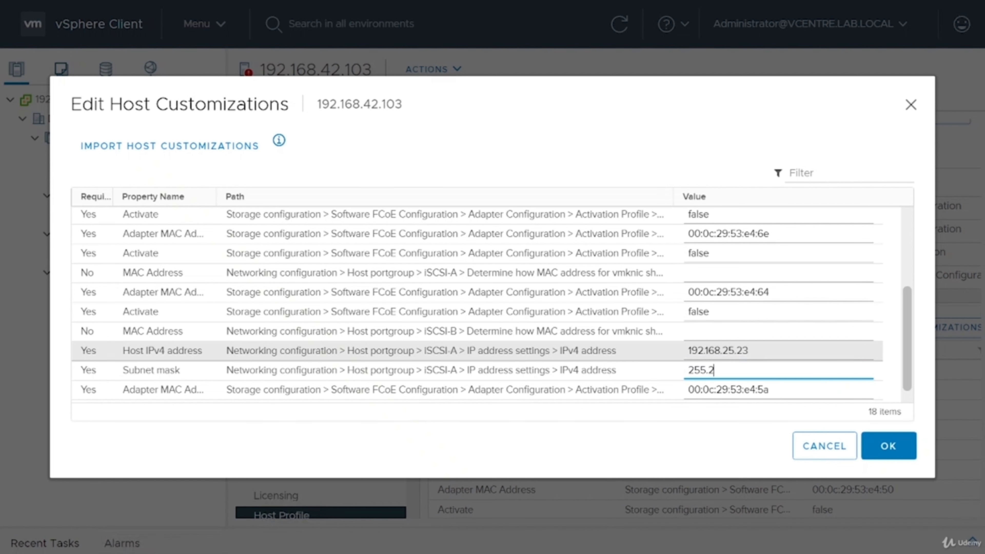
text(55.255.0)
Step: Set the iSCSI-B port group's host IPv4 address to 192.168.26.23 and its subnet mask to 255.255.255.0
scroll(814, 352, down, 1)
scroll(685, 316, up, 3)
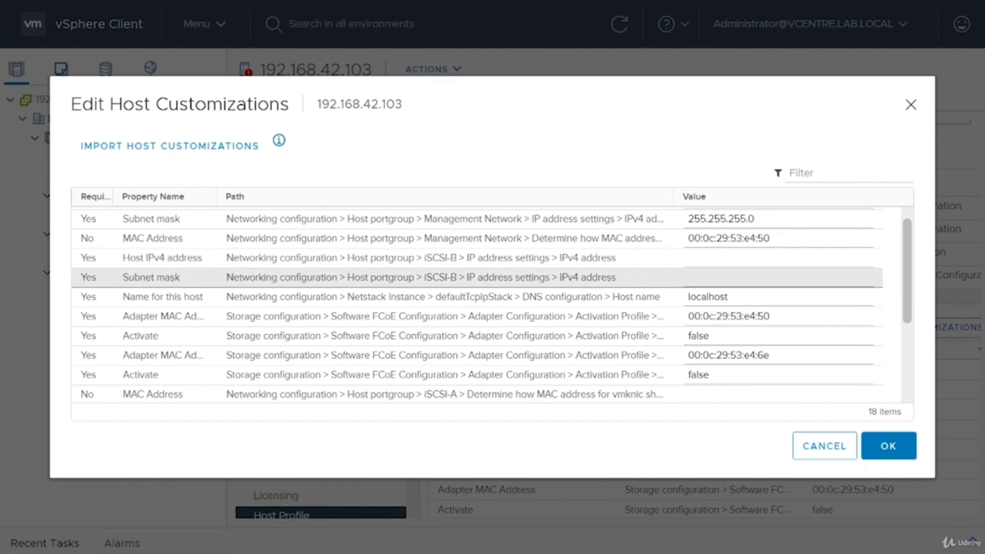
click(695, 260)
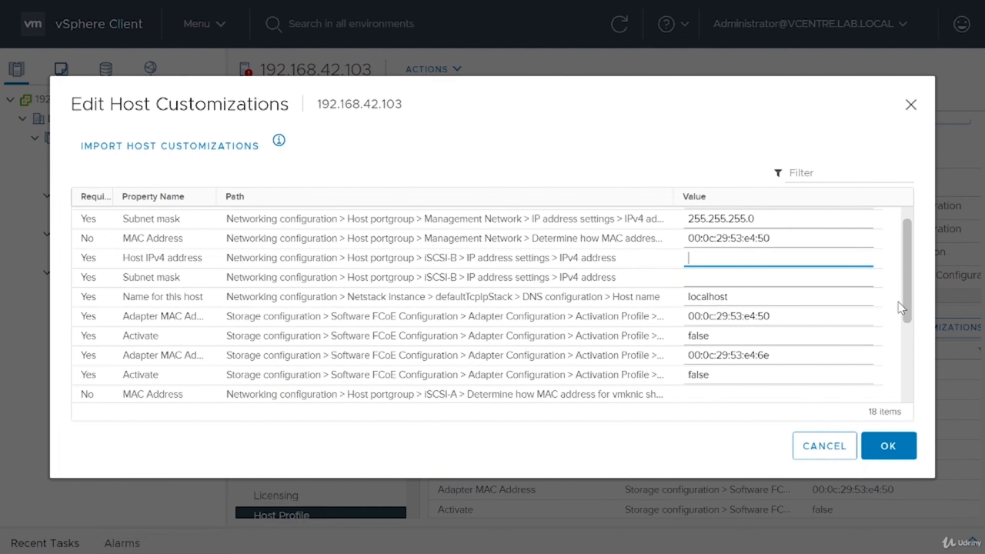
text(192.168.26.23)
key(Tab)
text(255.255.255.0)
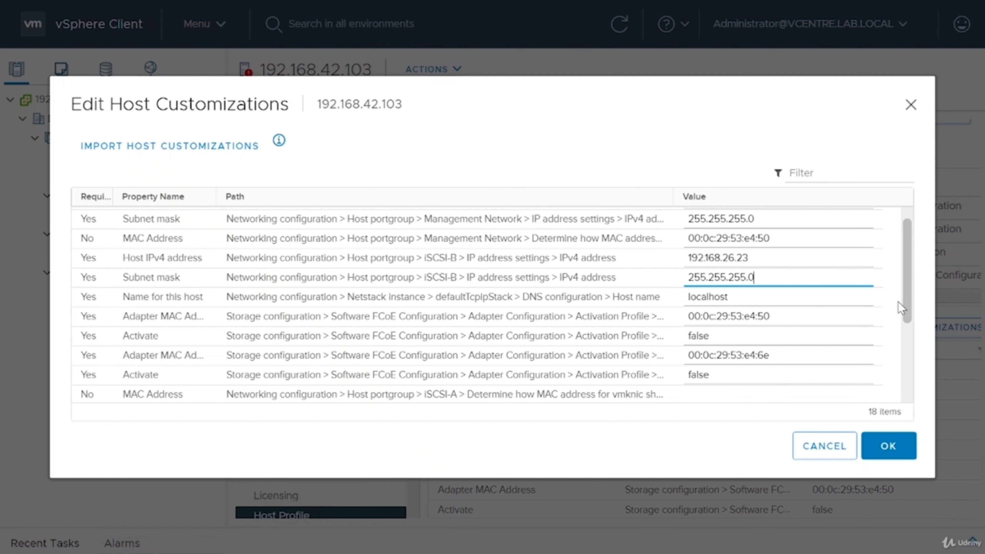
Step: Look over all host customization values and save the customizations of host 192.168.42.103
scroll(898, 302, down, 4)
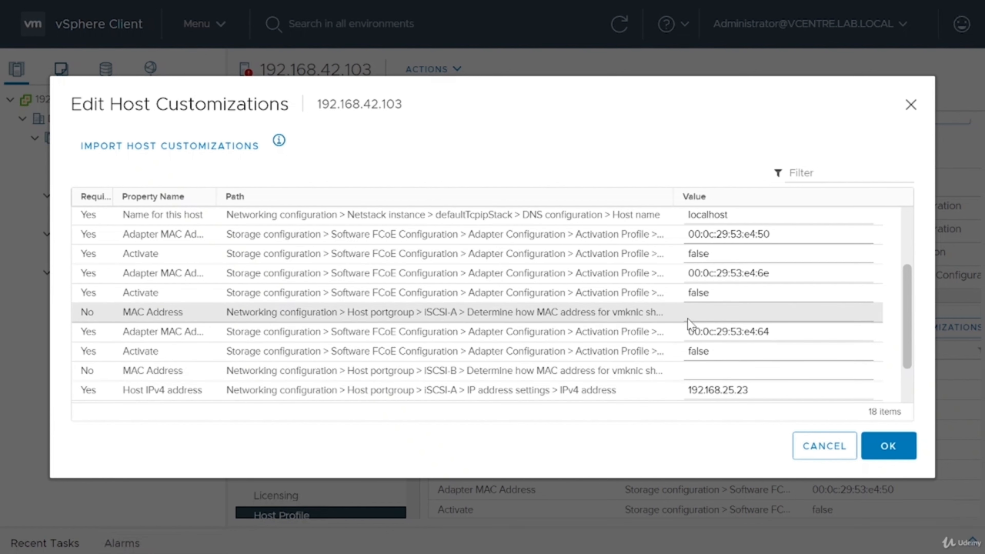
scroll(913, 334, down, 3)
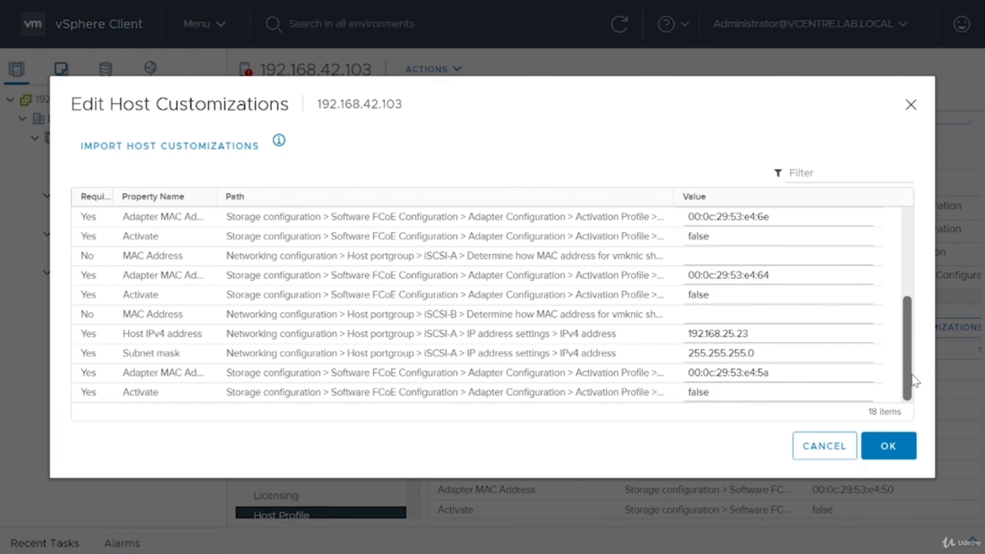
scroll(914, 387, up, 8)
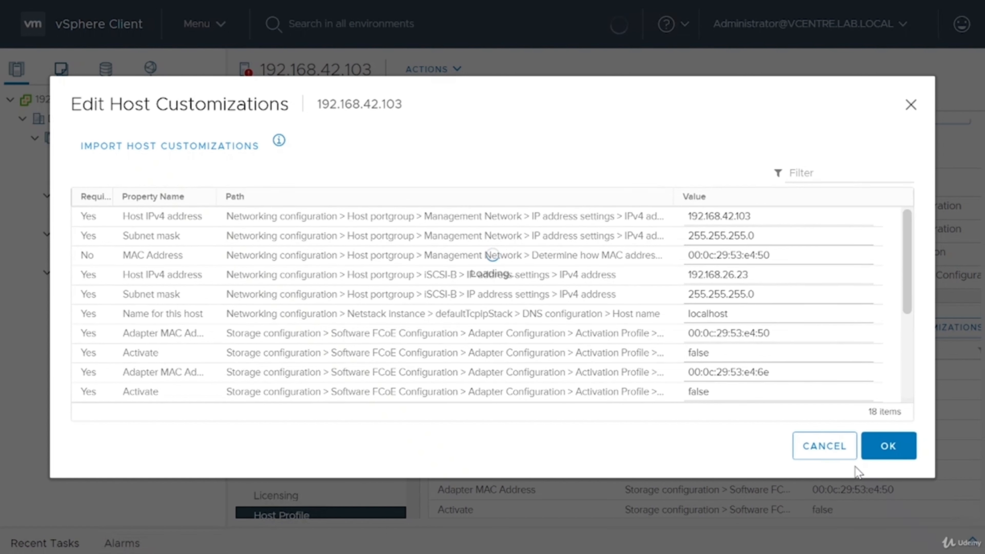
click(904, 455)
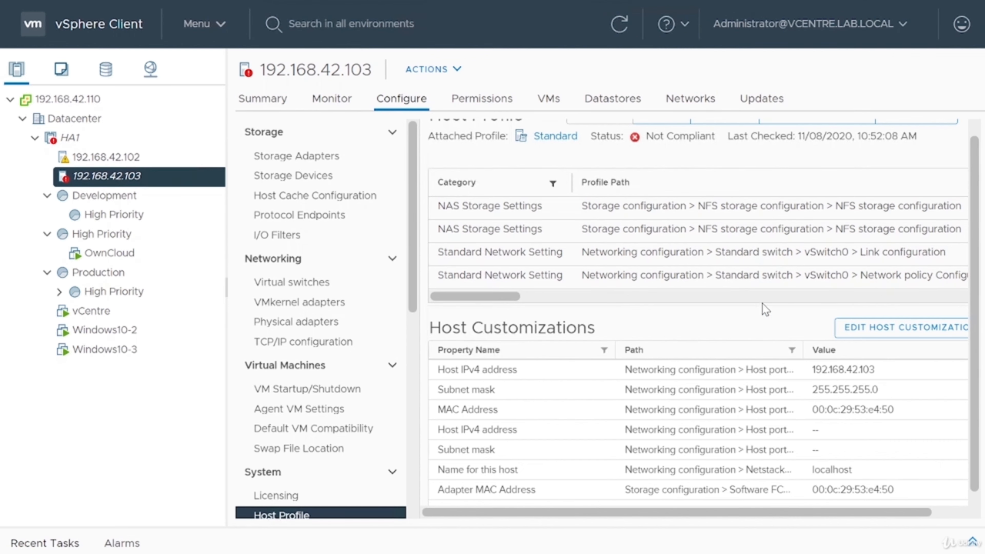
Step: Try to remediate host 192.168.42.103 against the attached profile, with automatic reboot of hosts left enabled
scroll(822, 181, up, 1)
click(920, 132)
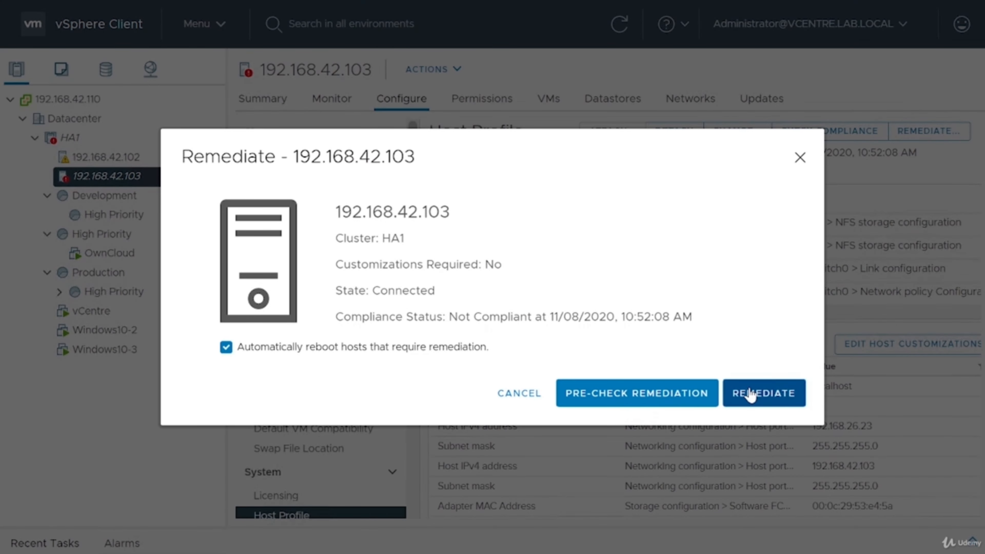
click(750, 395)
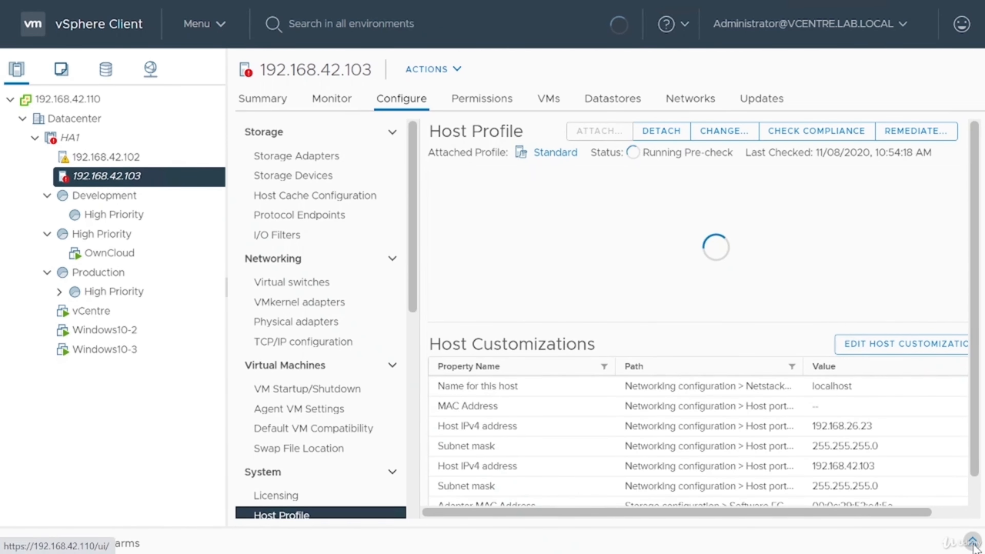
Step: Show the recent tasks and examine the full list of tasks the remediation pre-check plans for the host
click(972, 543)
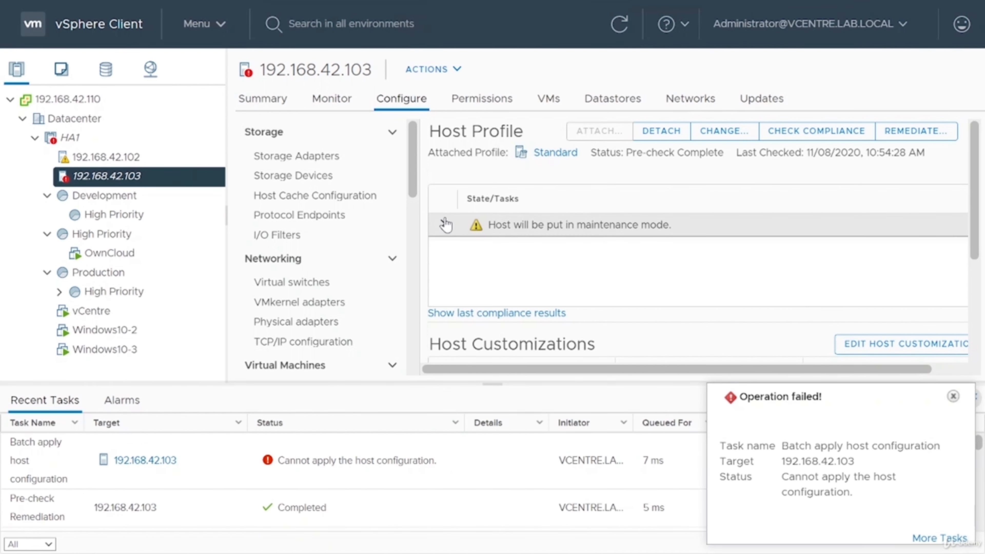
click(445, 224)
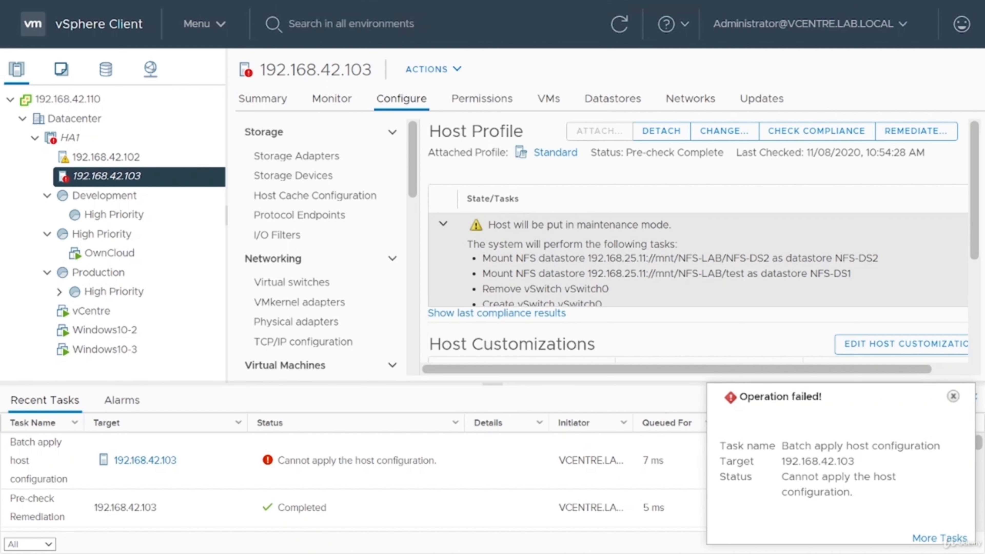
scroll(621, 250, down, 5)
scroll(622, 252, down, 5)
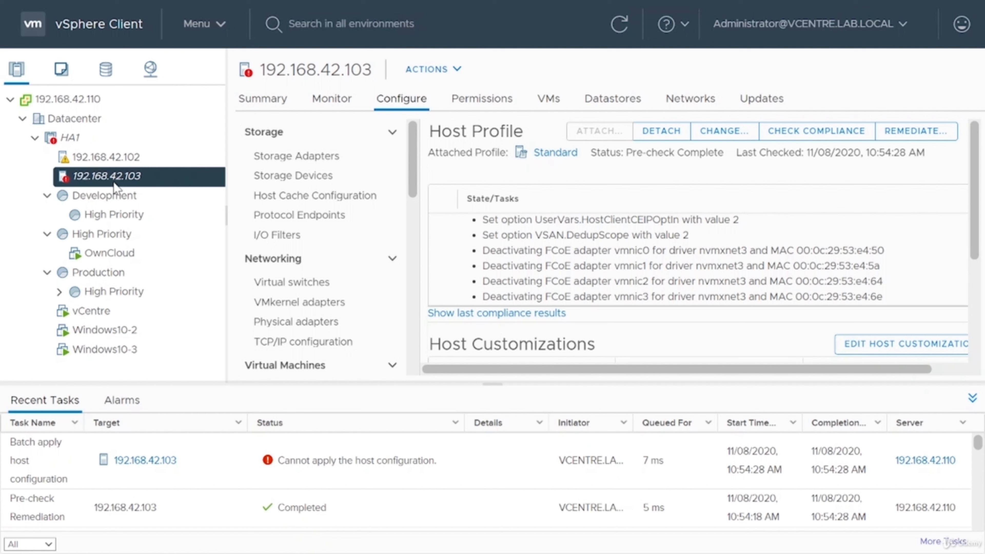
Step: Put host 192.168.42.103 into maintenance mode and remediate it against the attached Standard profile
right_click(114, 184)
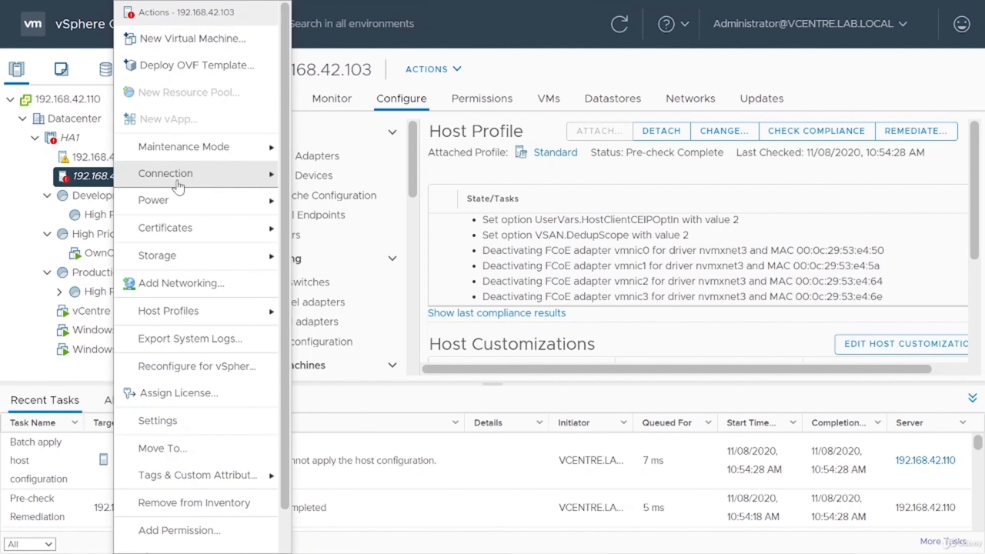
mouse_move(179, 148)
click(331, 147)
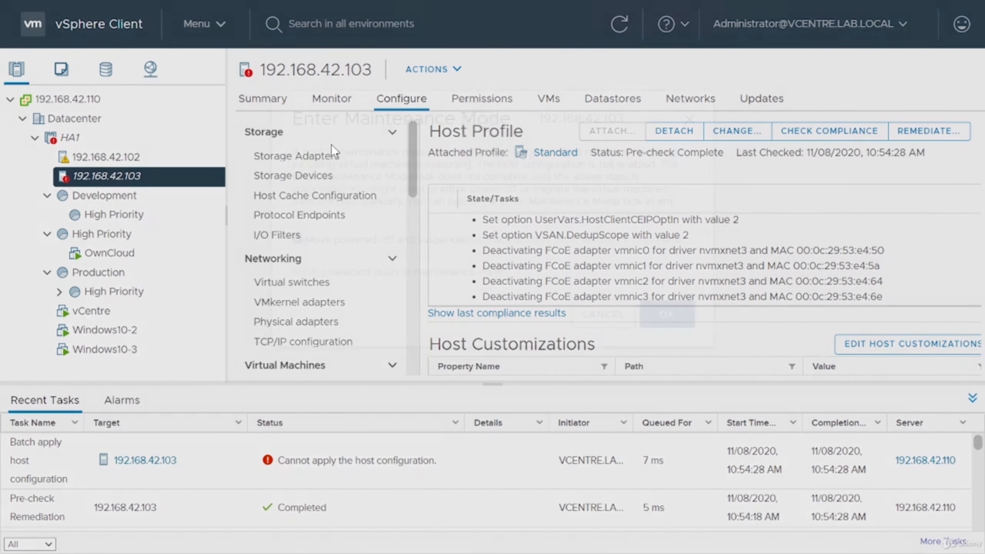
click(675, 378)
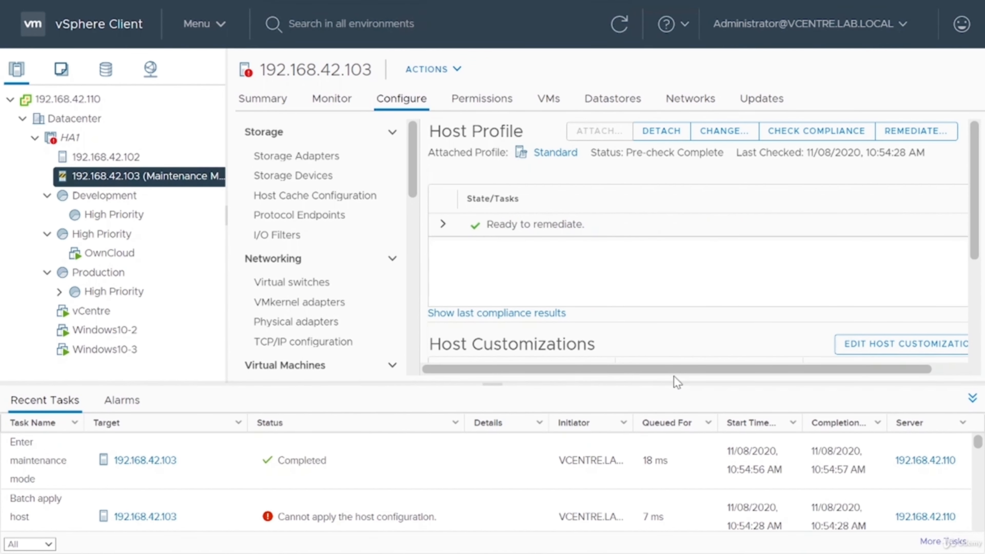
click(899, 143)
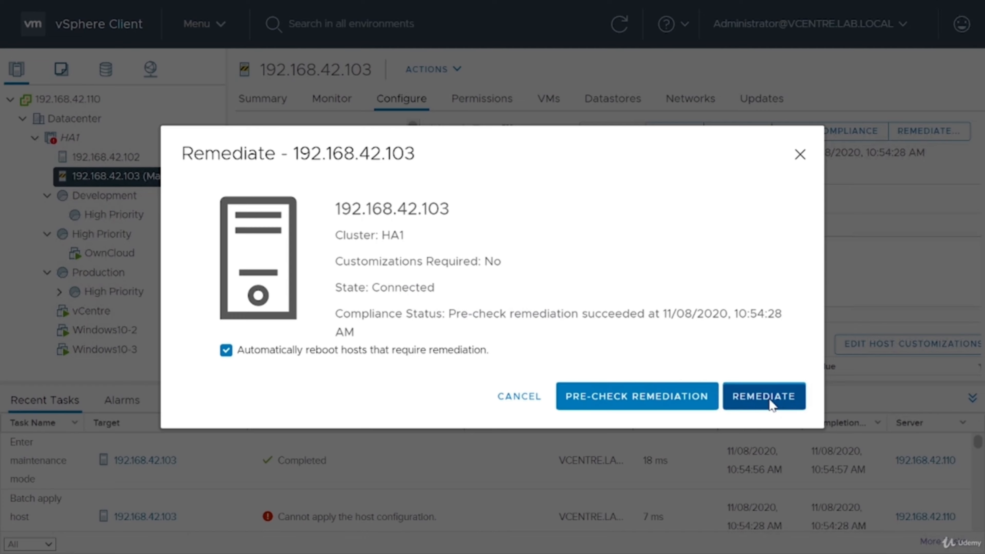
click(764, 396)
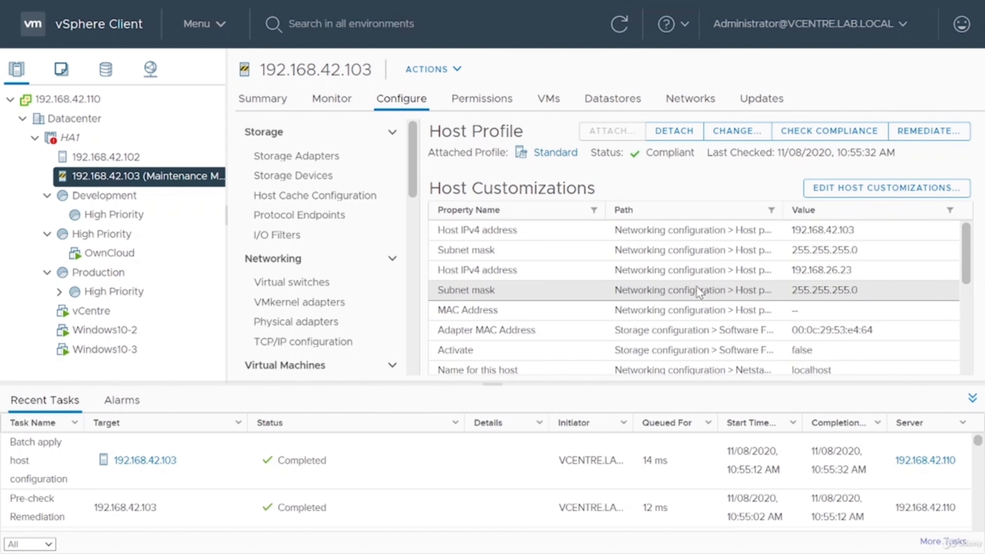
Step: Review the datastores of host 192.168.42.103 and its virtual switches, including the iSCSI-A and iSCSI-B port groups
click(597, 112)
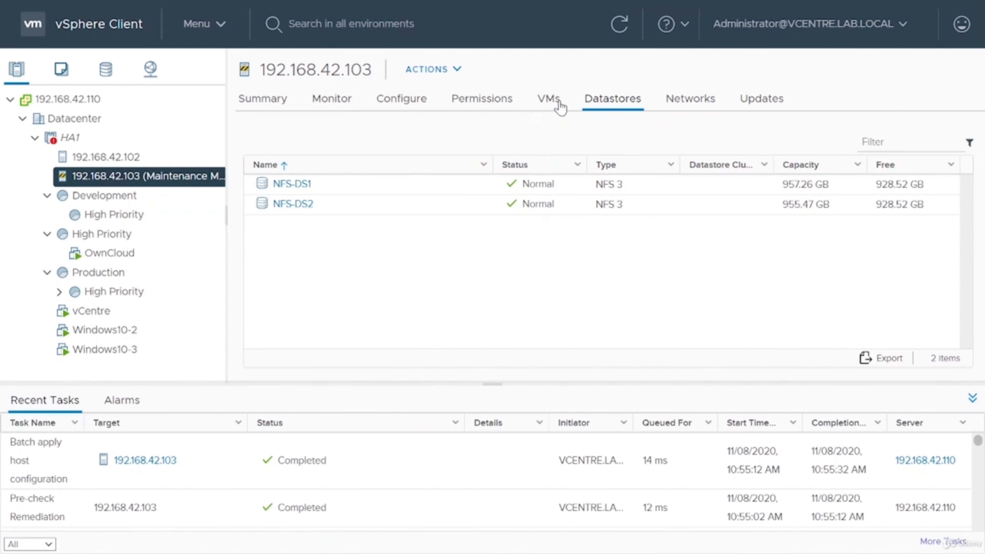
click(361, 100)
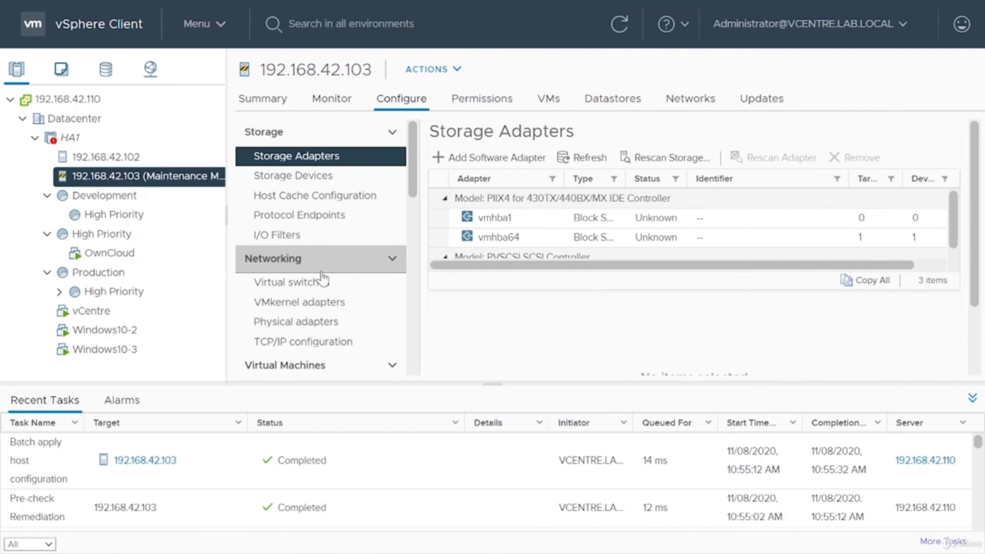
click(319, 282)
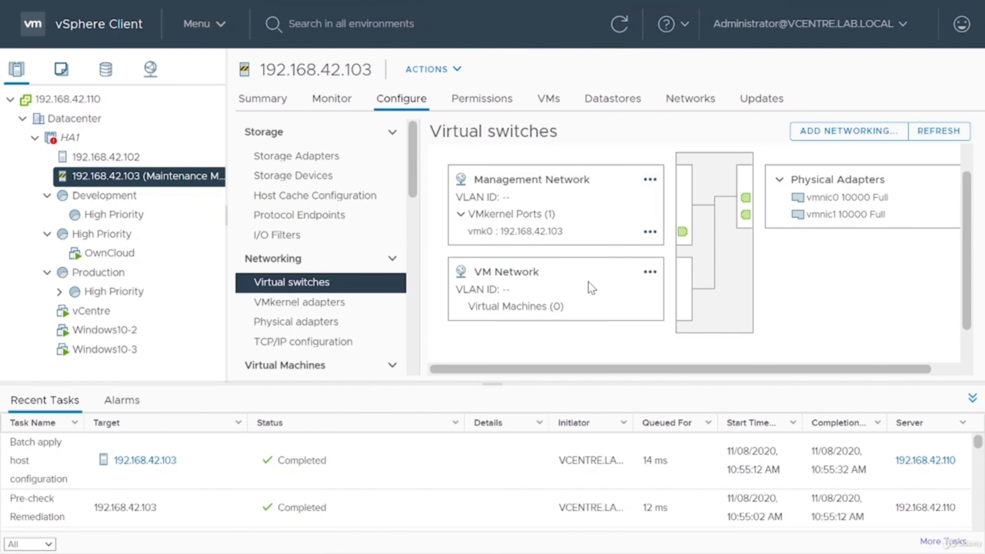
scroll(571, 295, down, 1)
click(490, 342)
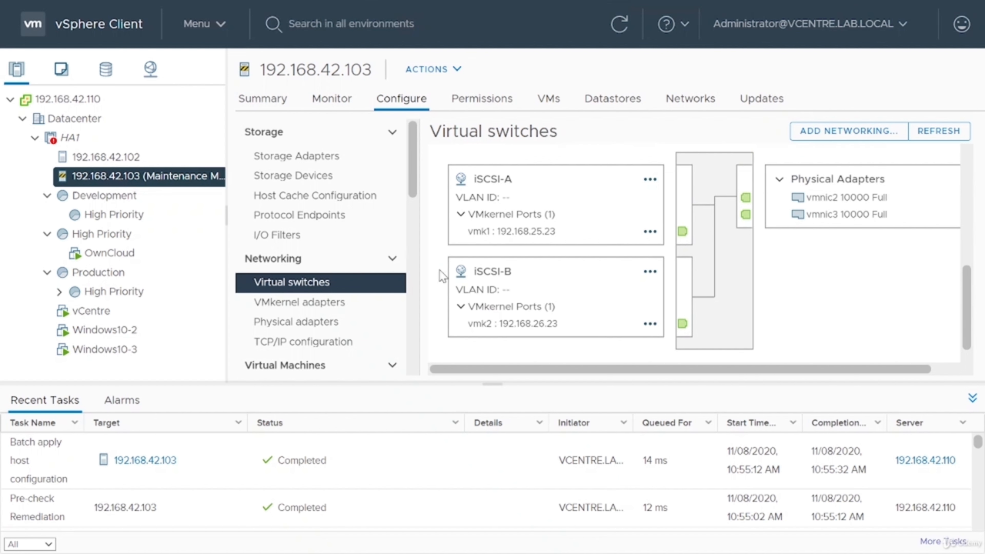
Step: Take host 192.168.42.103 out of maintenance mode
right_click(194, 177)
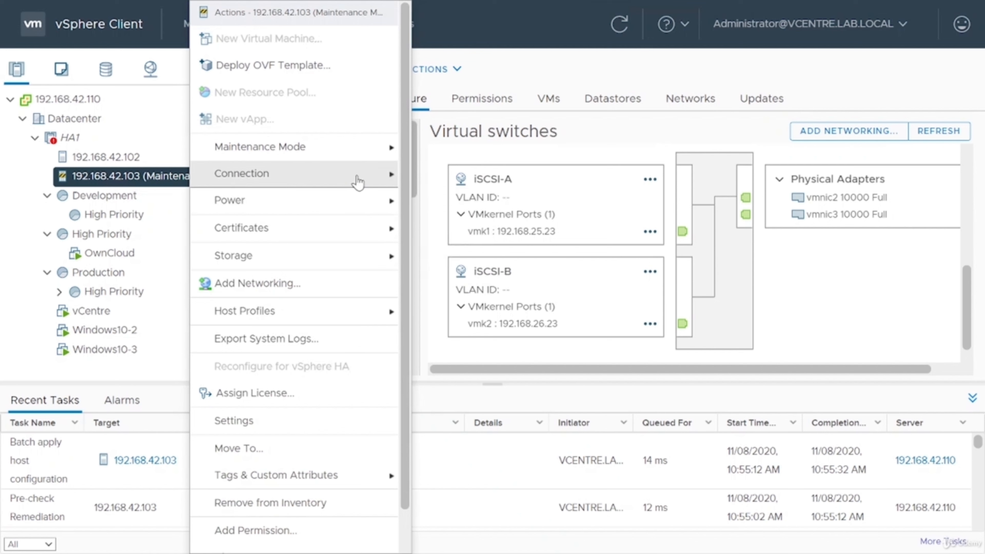
mouse_move(388, 147)
click(468, 177)
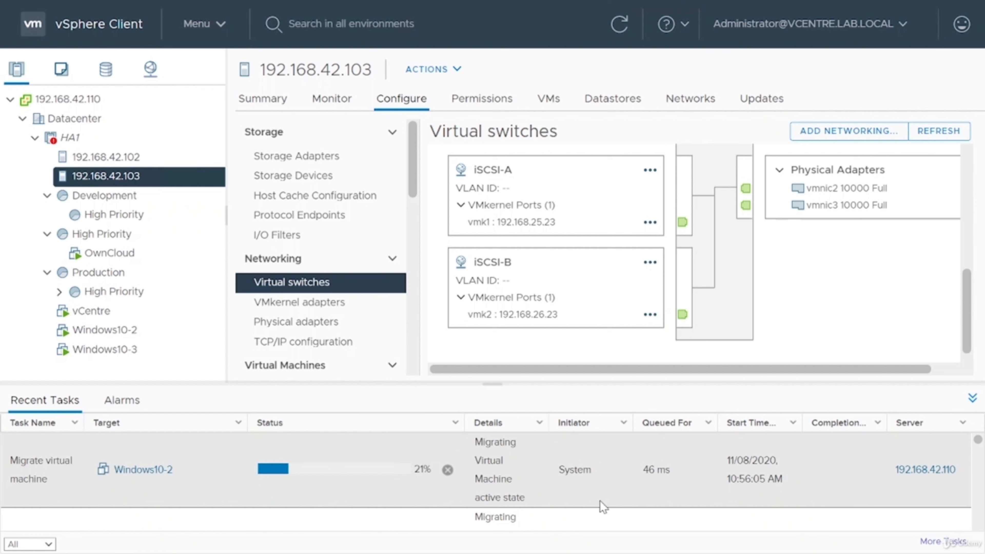
Step: Attach the Standard host profile to the HA1 cluster
right_click(81, 143)
mouse_move(216, 267)
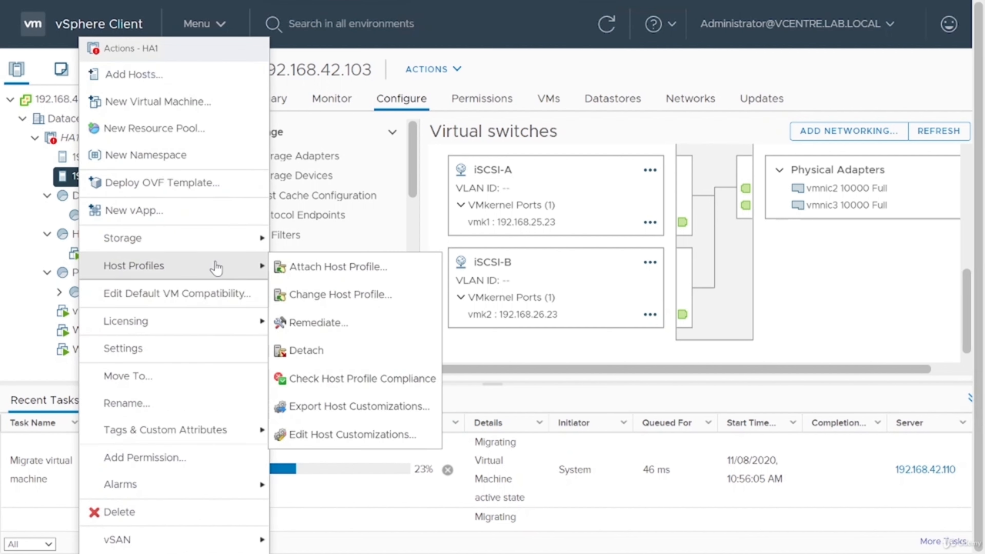
mouse_move(232, 268)
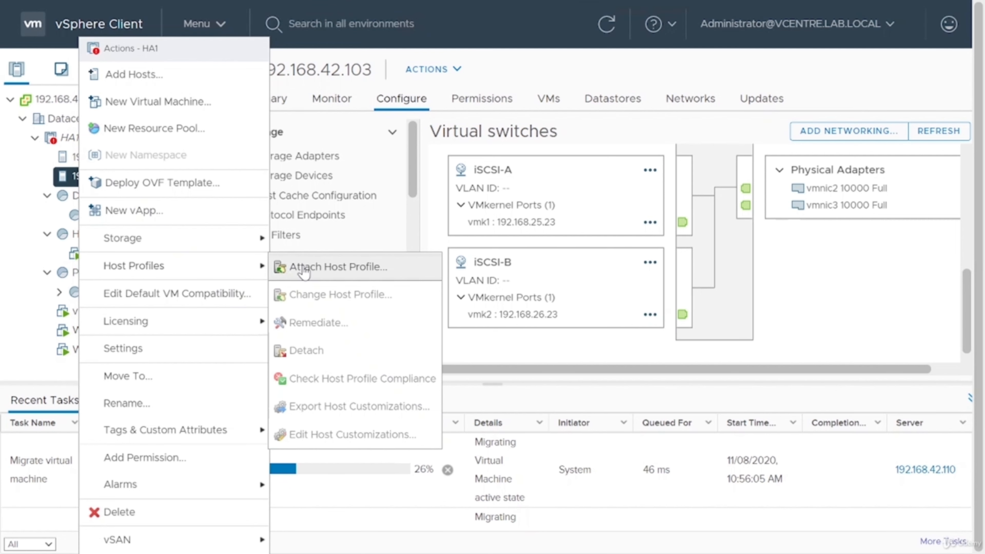
click(304, 272)
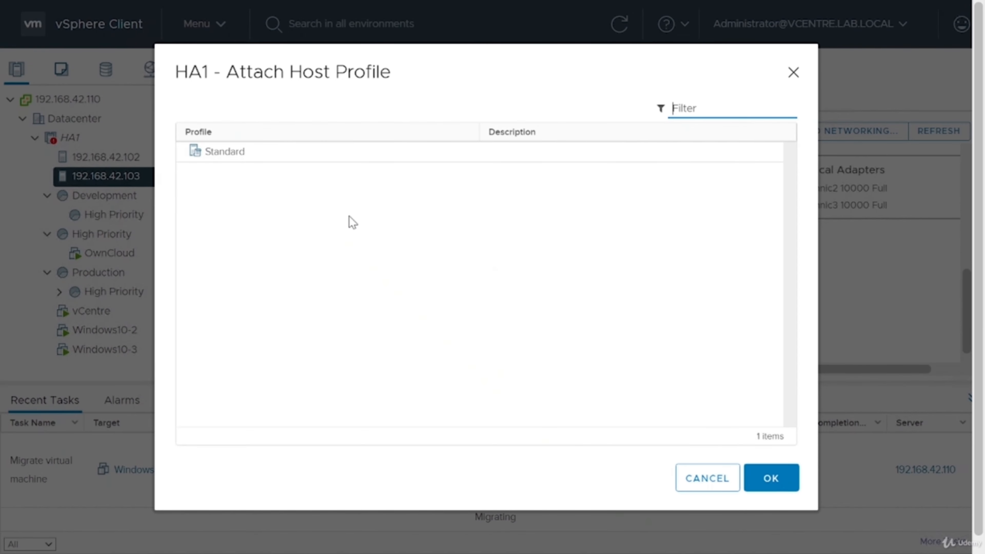
click(285, 154)
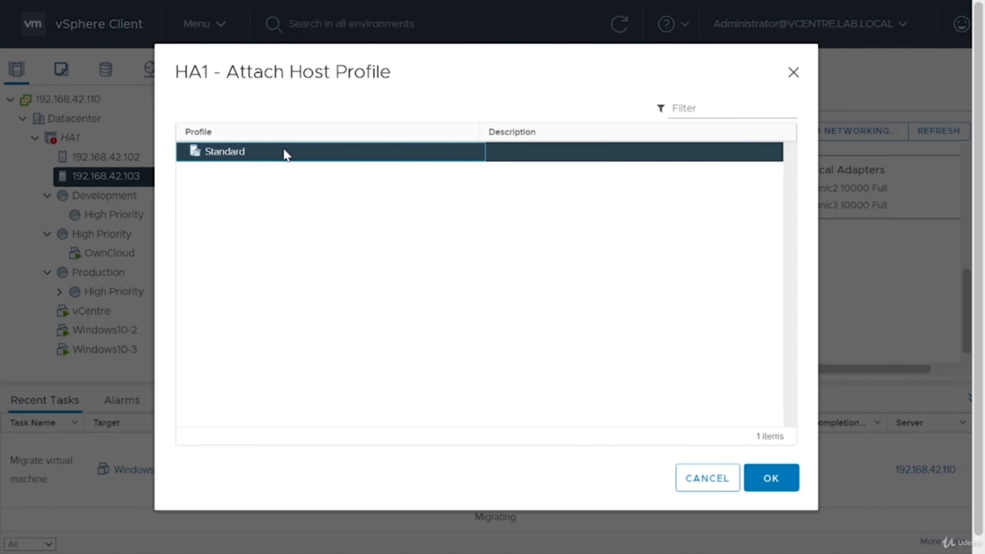
click(770, 478)
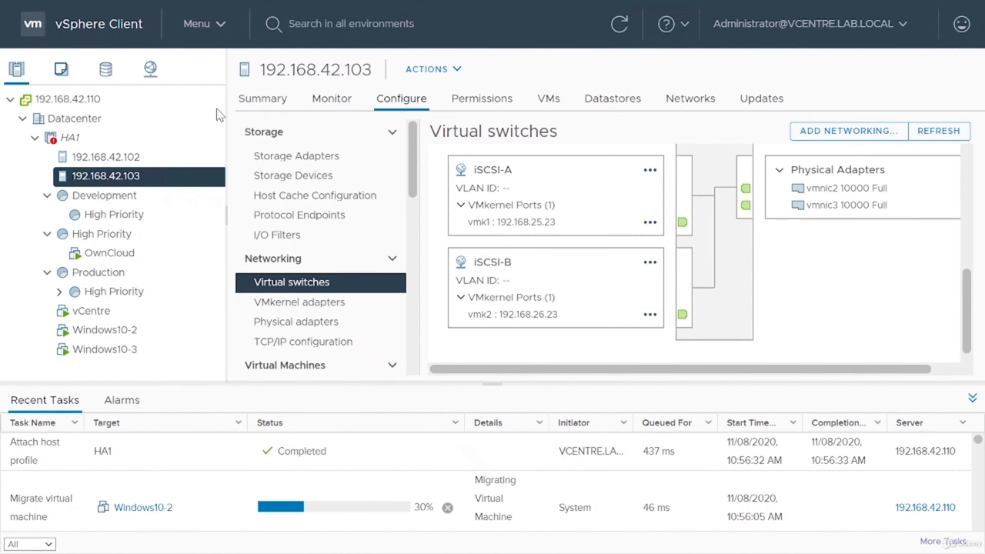
Step: Check the host profile compliance details in the summary of host 192.168.42.102 in the HA1 cluster
click(100, 144)
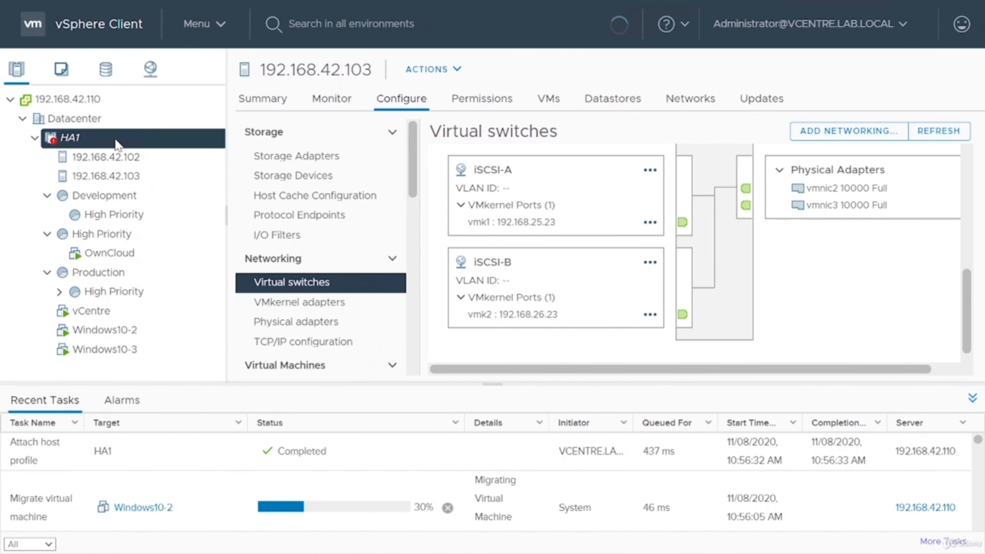
click(283, 106)
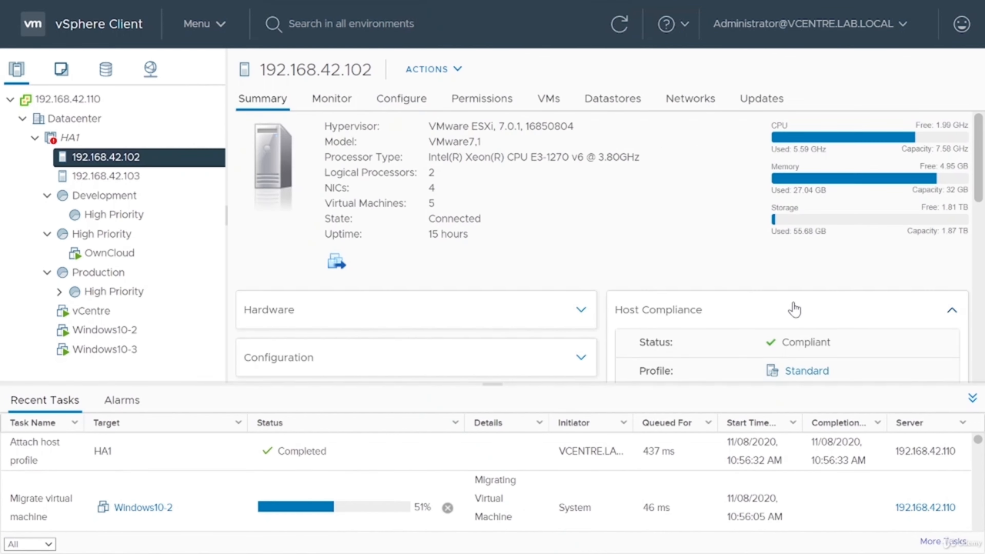
scroll(795, 309, down, 2)
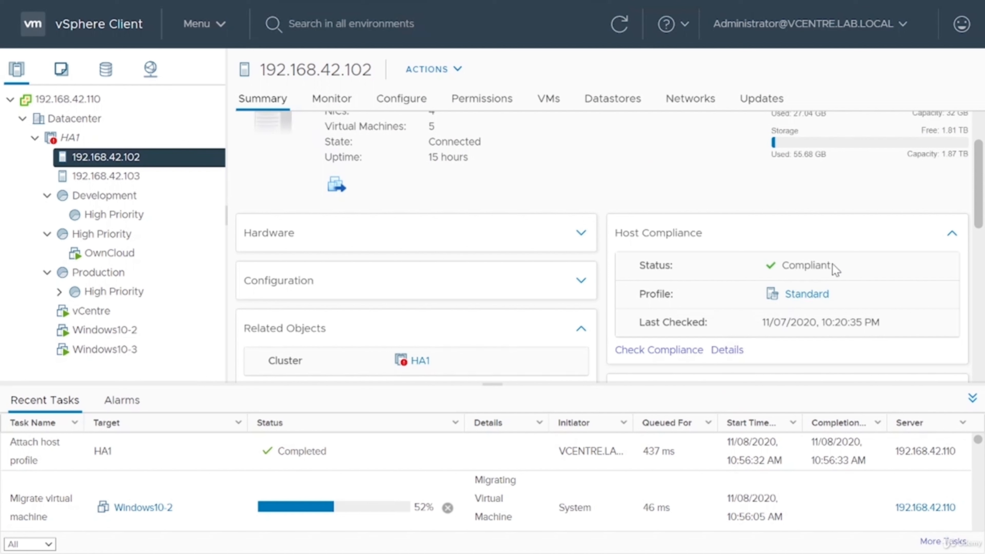